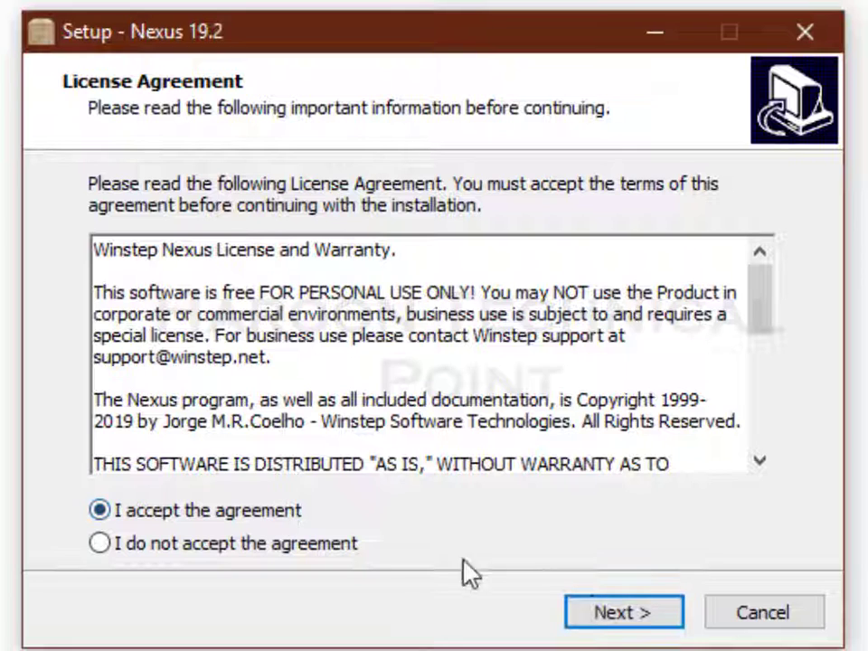
Step: Install Nexus 19.2 with the license accepted and the Winstep Start Menu folder, and finish setup with Nexus launching
{"action": "left_click", "coordinate": [597, 610]}
{"action": "left_click", "coordinate": [597, 611]}
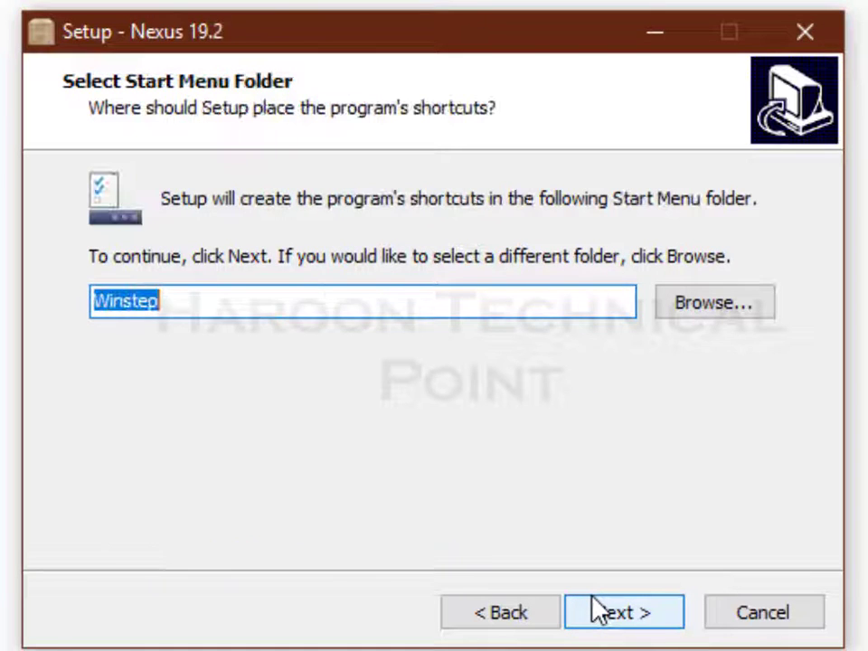
{"action": "left_click", "coordinate": [597, 610]}
{"action": "left_click", "coordinate": [597, 610]}
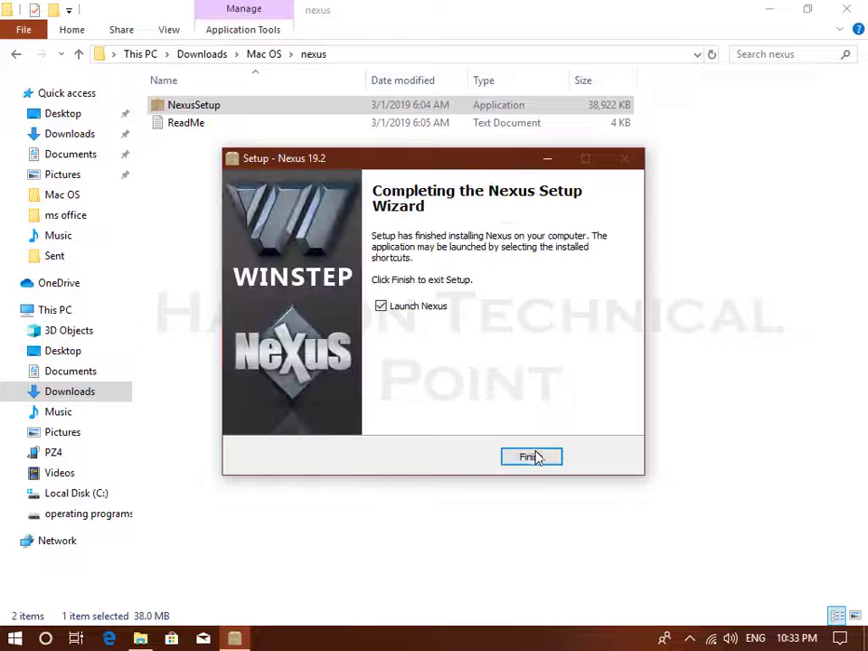
{"action": "left_click", "coordinate": [531, 457]}
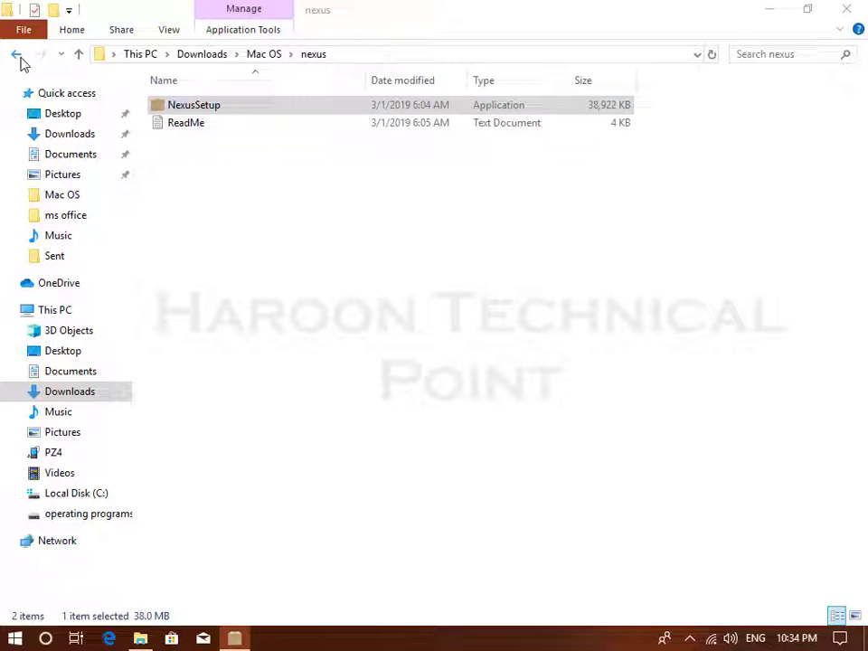
Step: Open the macos_sierra_dock archive from the Mac OS folder, show its macOS Sierra dock folder, and place the archive window beside File Explorer
{"action": "left_click", "coordinate": [16, 55]}
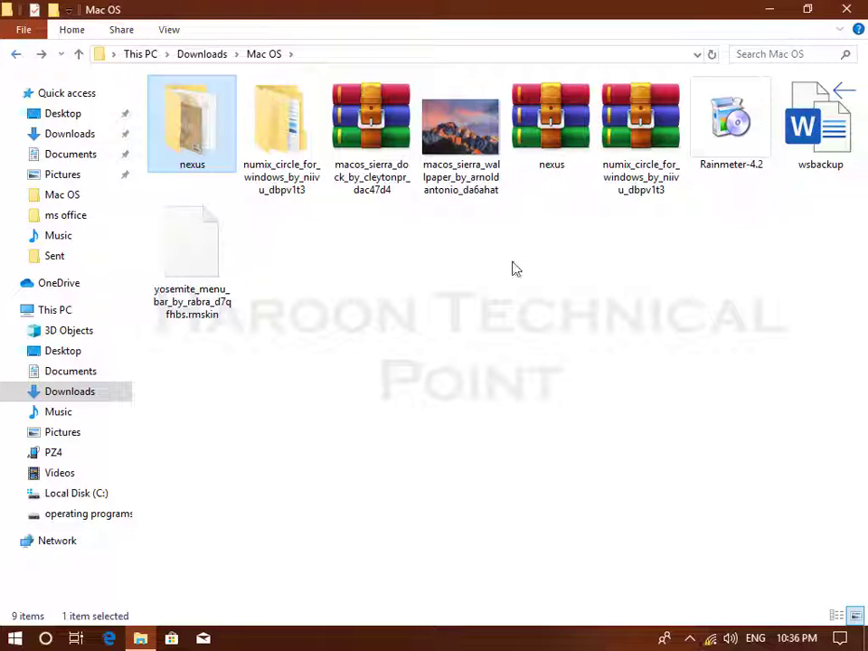
{"action": "left_click", "coordinate": [493, 277]}
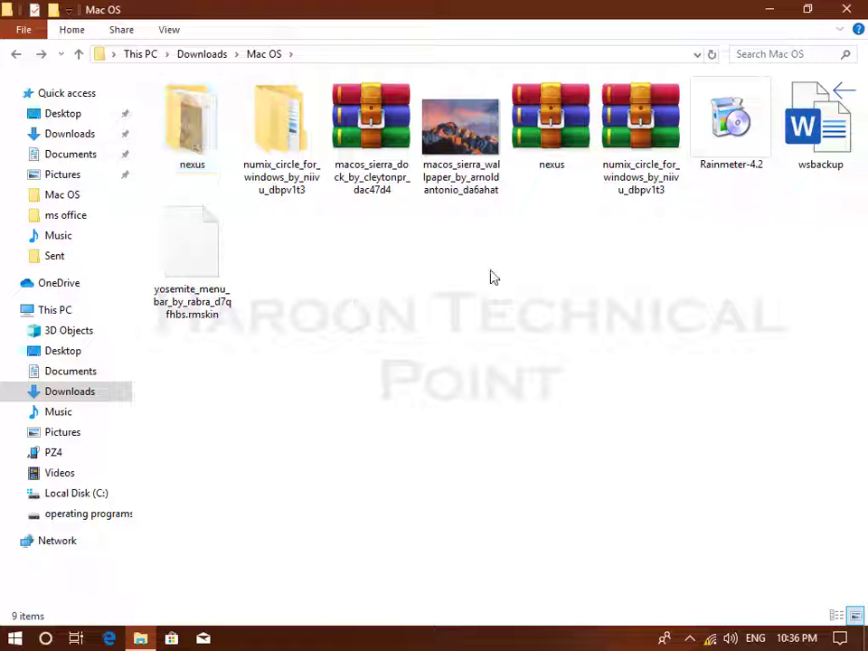
{"action": "double_click", "coordinate": [397, 163]}
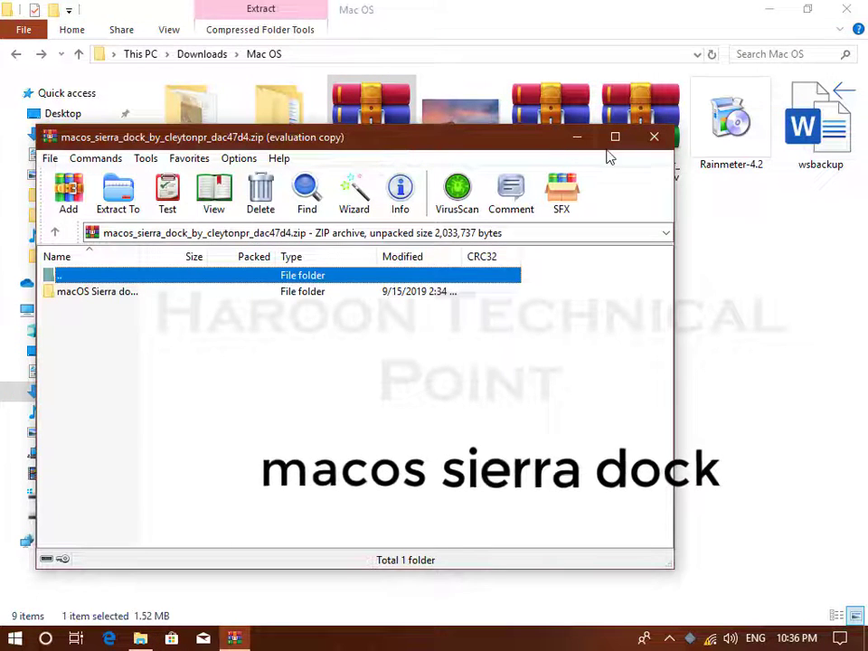
{"action": "left_click", "coordinate": [615, 138]}
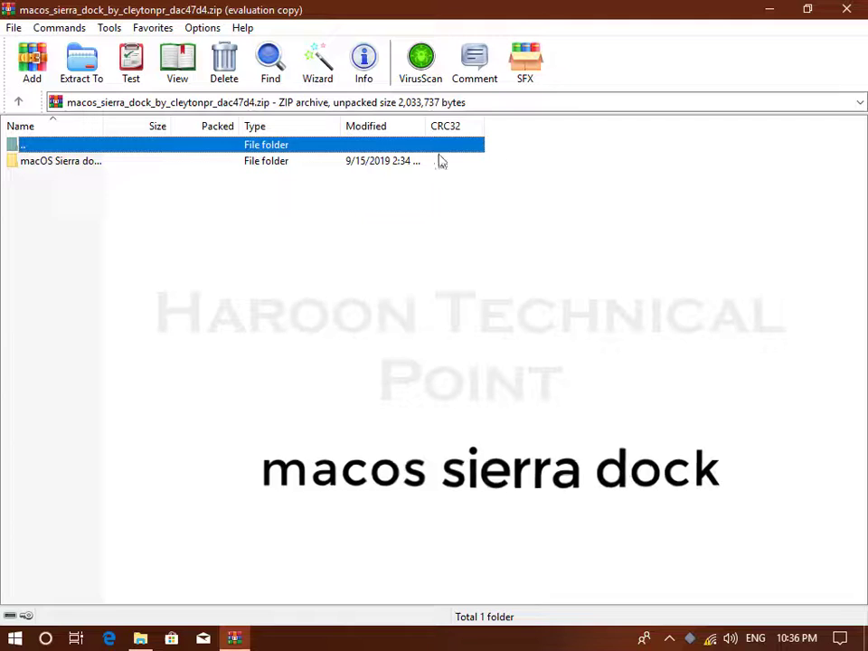
{"action": "double_click", "coordinate": [85, 162]}
{"action": "left_click_drag", "start_coordinate": [289, 19], "coordinate": [866, 227]}
{"action": "left_click", "coordinate": [307, 338]}
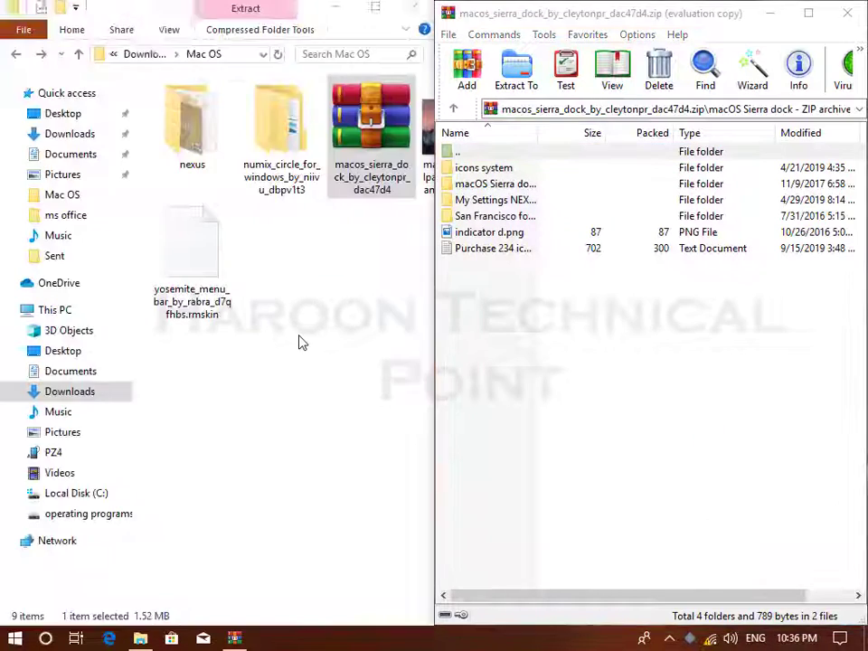
Step: Open a new File Explorer window beside the archive and go to Documents\Winstep\NeXuS\Backgrounds
{"action": "left_click", "coordinate": [334, 14]}
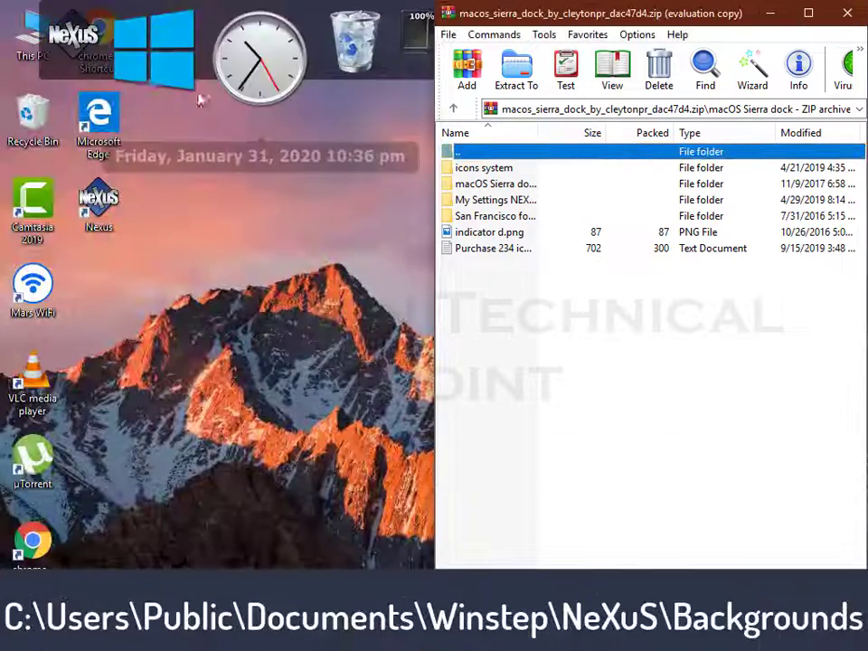
{"action": "double_click", "coordinate": [25, 56]}
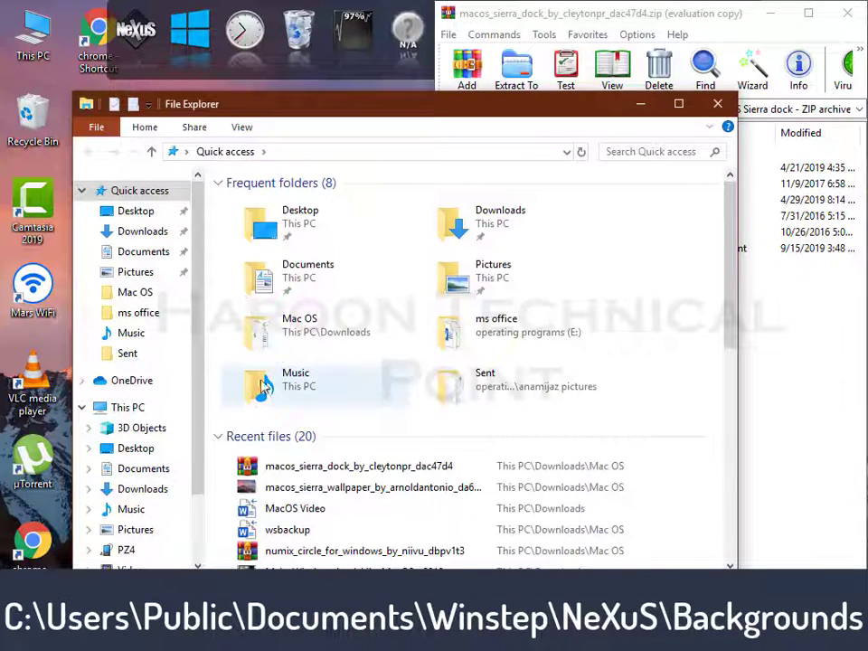
{"action": "left_click_drag", "start_coordinate": [351, 108], "coordinate": [1, 176]}
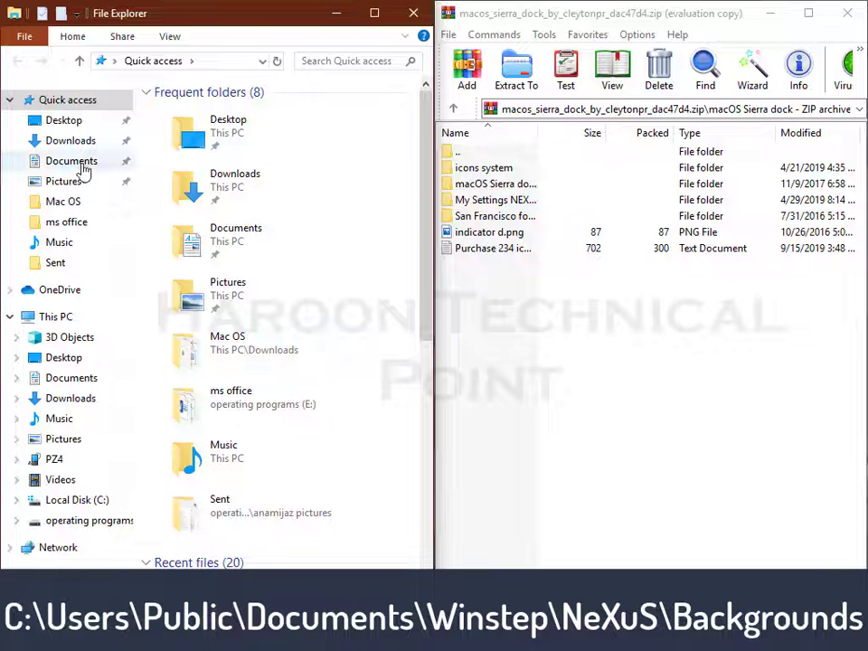
{"action": "left_click", "coordinate": [118, 161]}
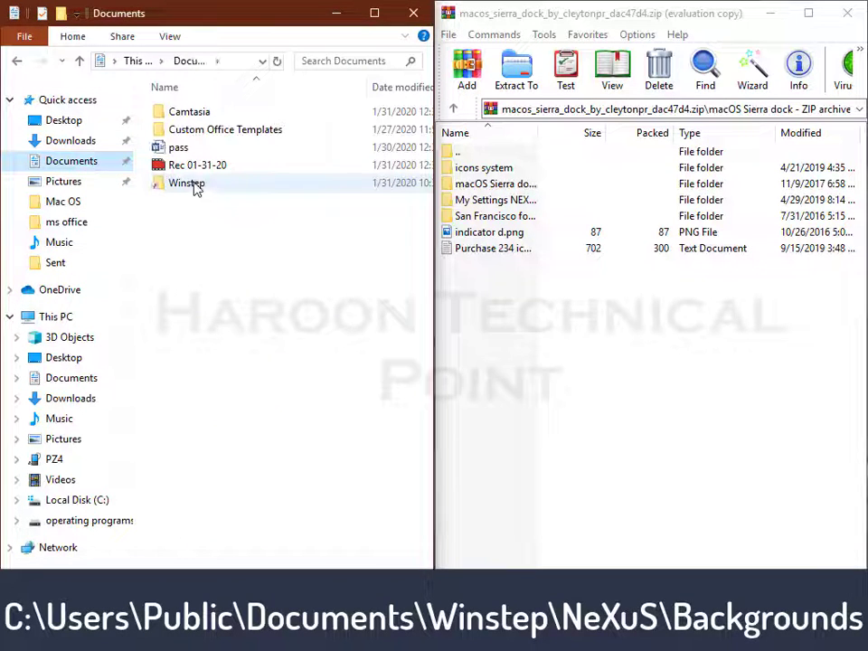
{"action": "double_click", "coordinate": [186, 184]}
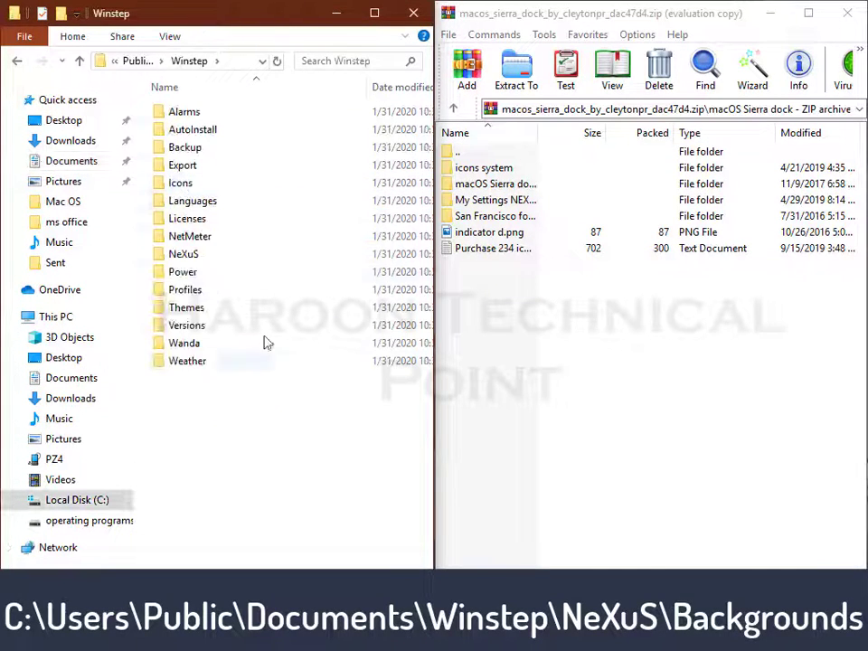
{"action": "double_click", "coordinate": [206, 258]}
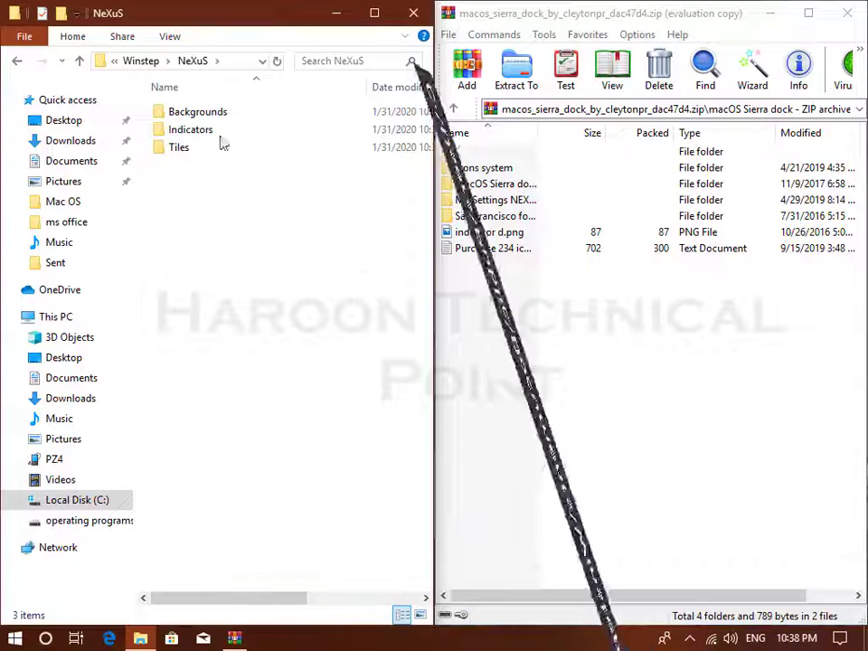
{"action": "double_click", "coordinate": [204, 113]}
Step: Copy the macOS Sierra dock folder from the archive into the NeXuS Backgrounds folder
{"action": "left_click", "coordinate": [601, 335]}
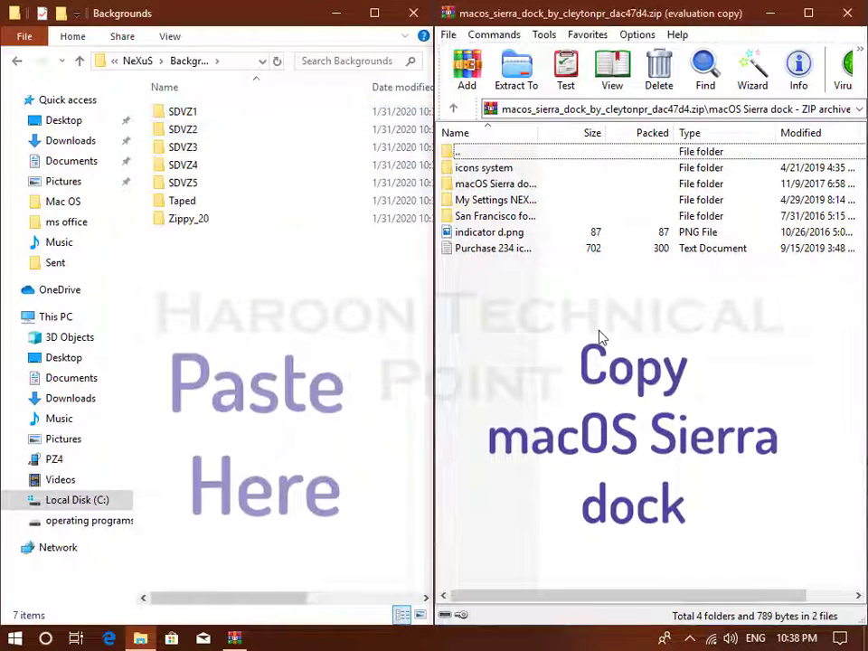
{"action": "mouse_move", "coordinate": [507, 184]}
{"action": "left_mouse_down"}
{"action": "mouse_move", "coordinate": [511, 192]}
{"action": "mouse_move", "coordinate": [503, 192]}
{"action": "left_mouse_up"}
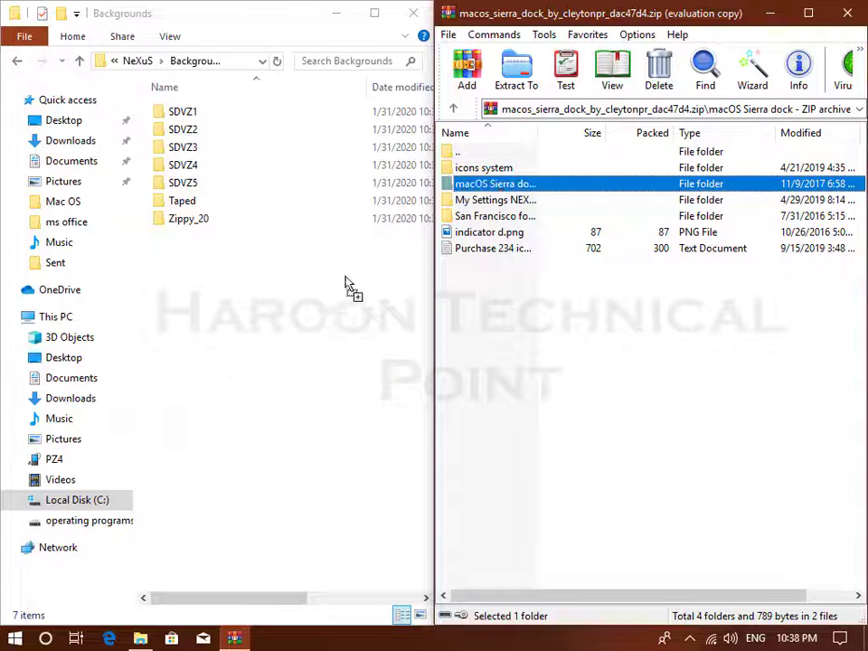
{"action": "left_click_drag", "start_coordinate": [324, 298], "coordinate": [320, 289]}
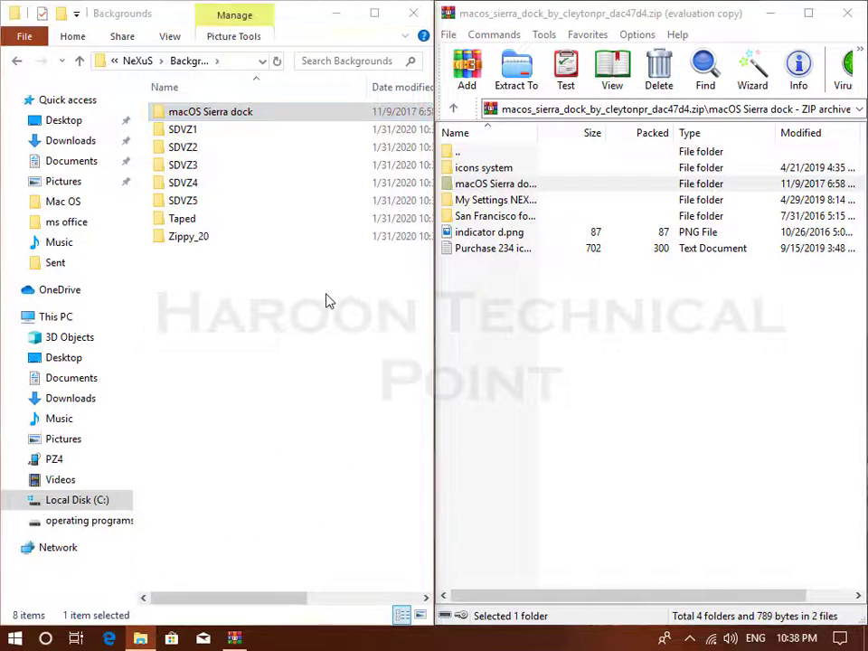
Step: Copy indicator d.png from the archive into the NeXuS Indicators folder
{"action": "left_click", "coordinate": [16, 61]}
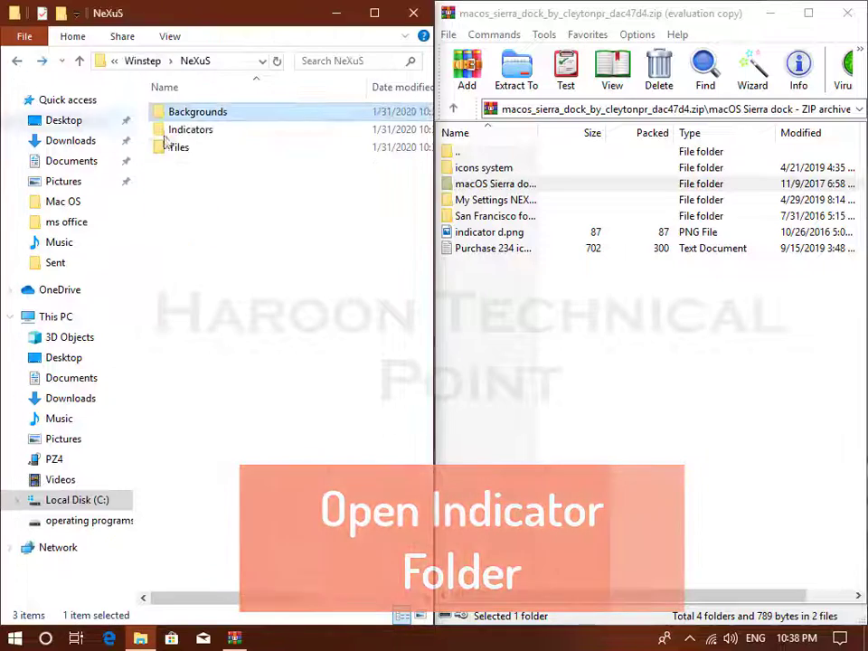
{"action": "double_click", "coordinate": [199, 133]}
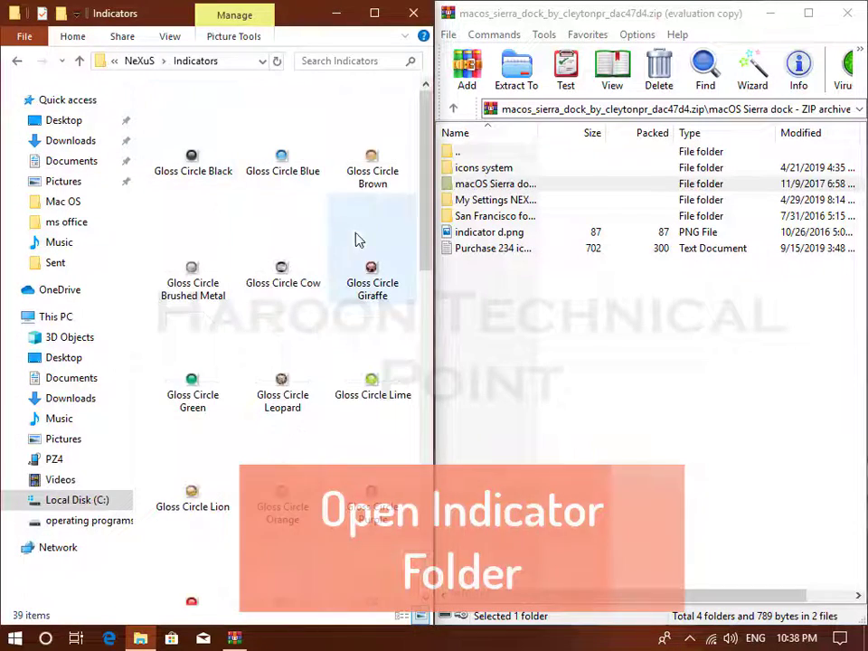
{"action": "left_click", "coordinate": [468, 234]}
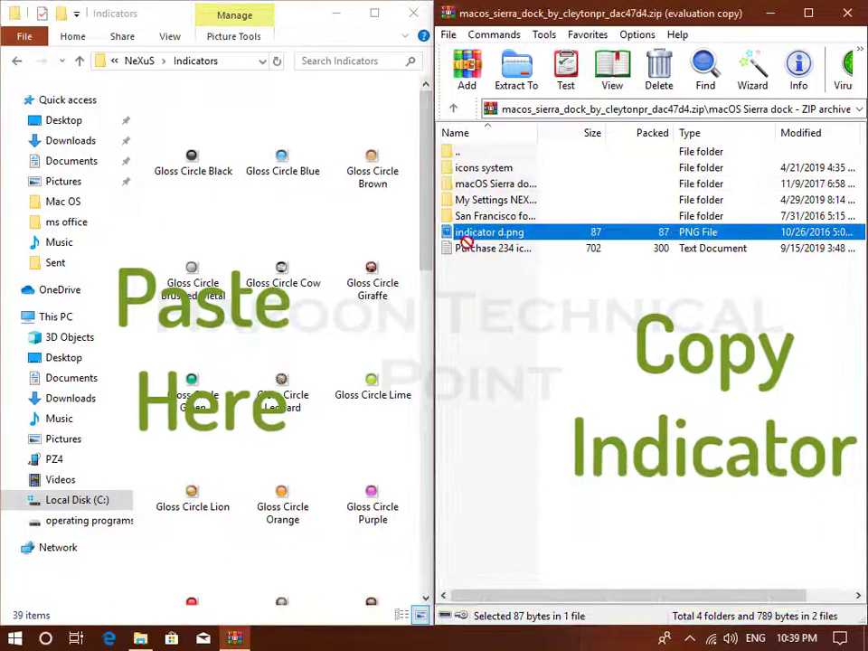
{"action": "left_click_drag", "start_coordinate": [466, 242], "coordinate": [310, 330]}
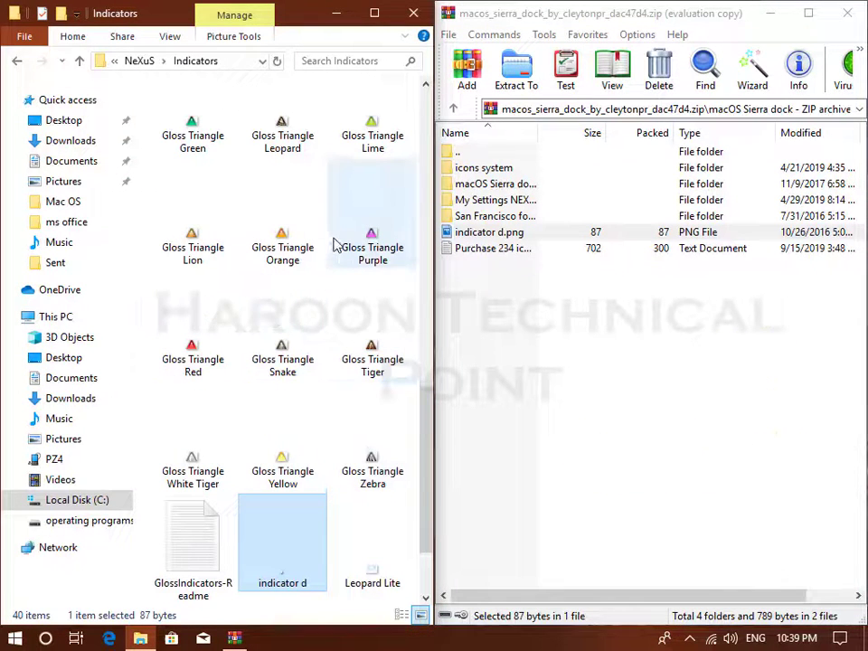
{"action": "left_click", "coordinate": [496, 315]}
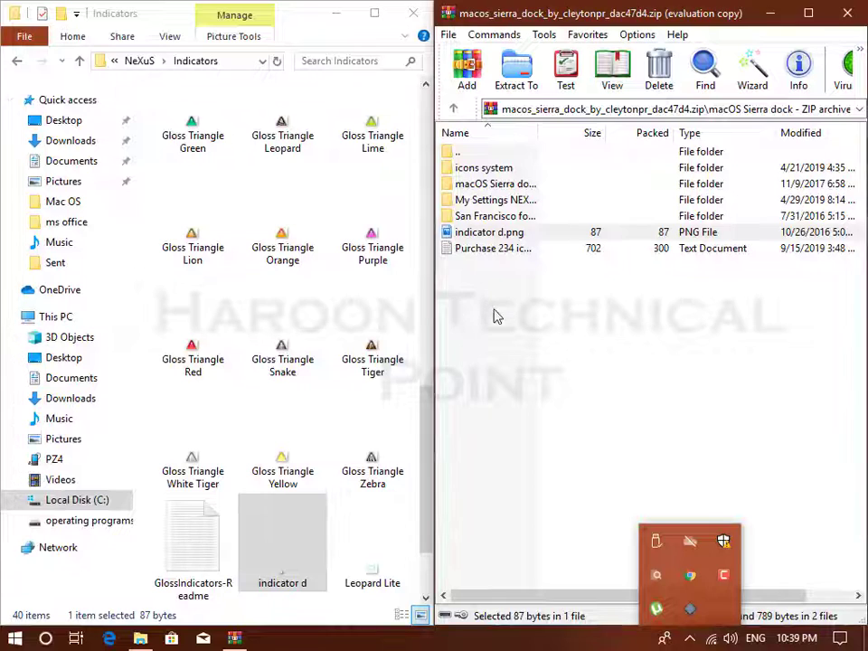
{"action": "left_click", "coordinate": [330, 566]}
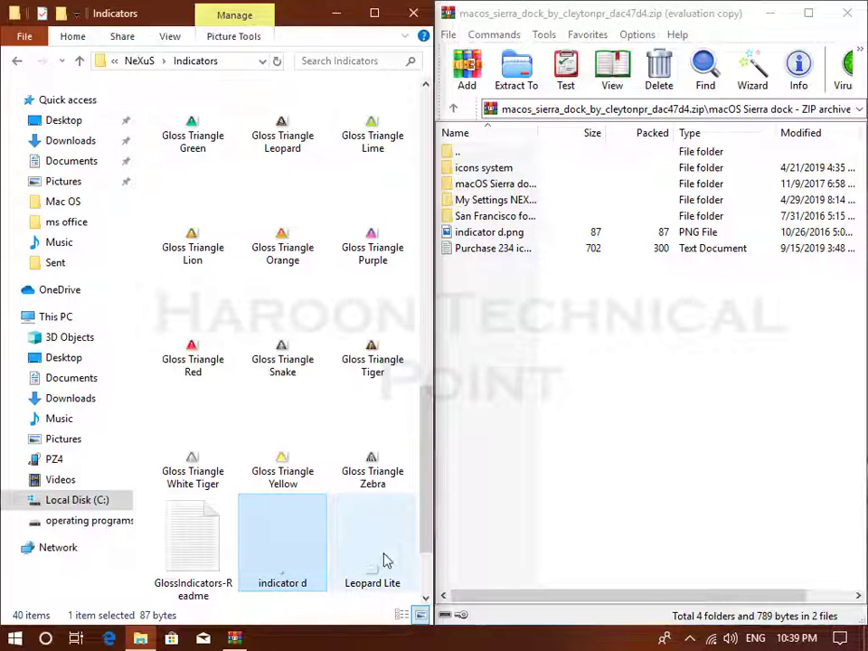
{"action": "left_click", "coordinate": [473, 527]}
Step: Create a new folder named Dock in the root of Local Disk (C:)
{"action": "left_click", "coordinate": [13, 62]}
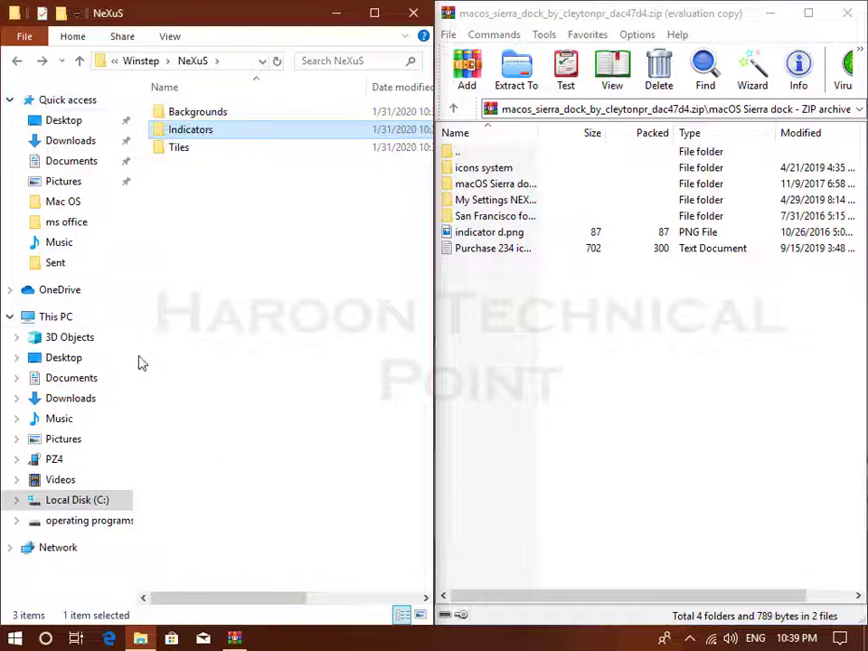
{"action": "left_click", "coordinate": [76, 502]}
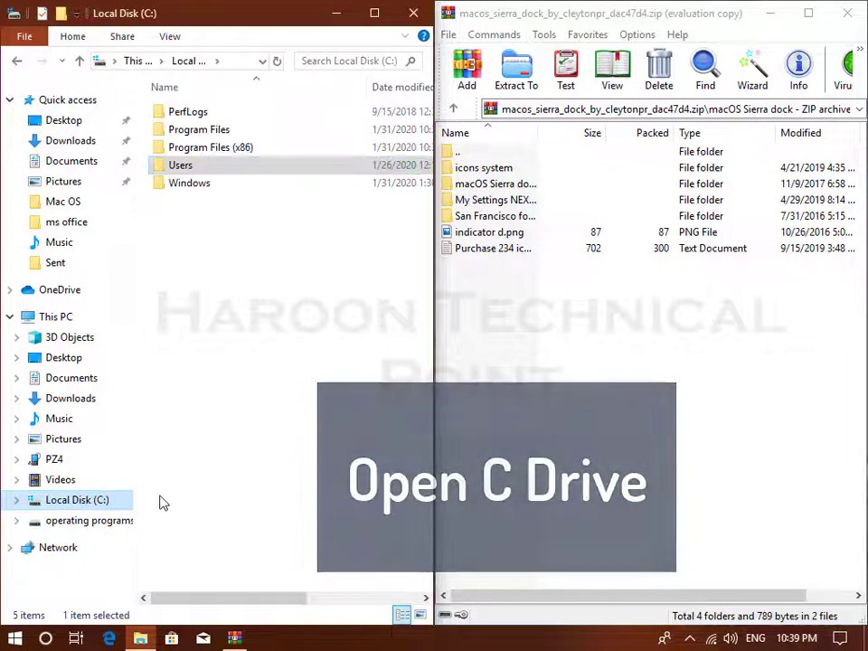
{"action": "right_click", "coordinate": [190, 277]}
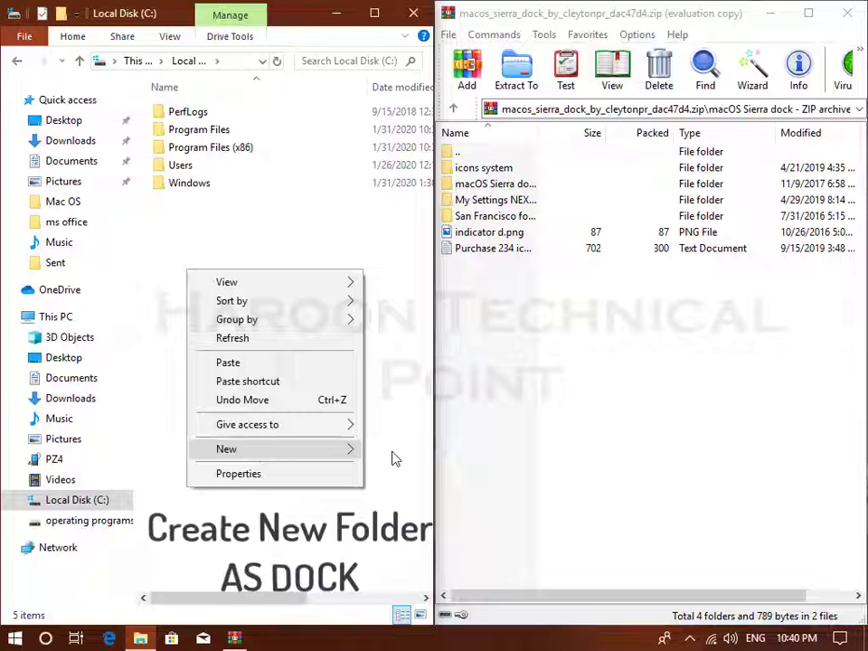
{"action": "mouse_move", "coordinate": [305, 462]}
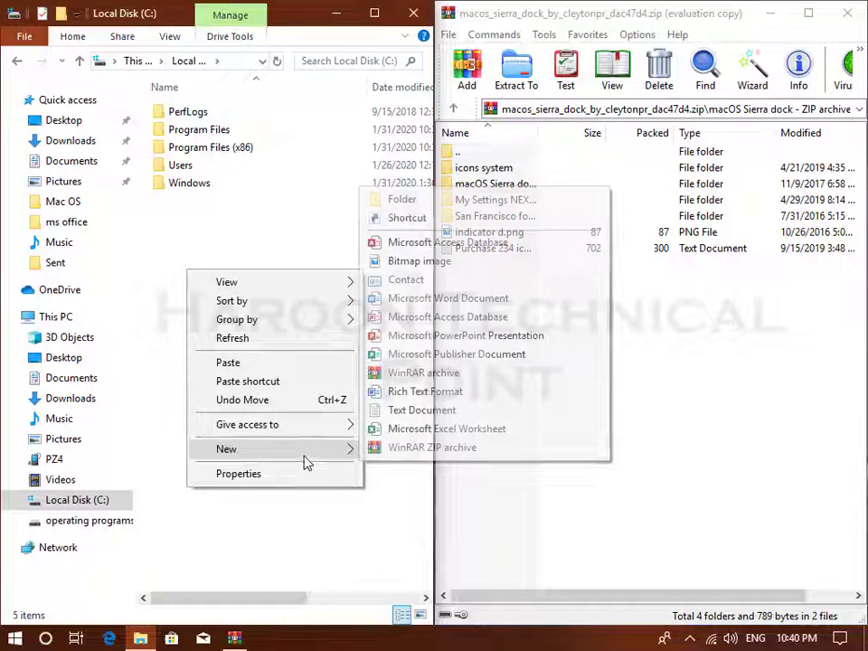
{"action": "left_click", "coordinate": [406, 200]}
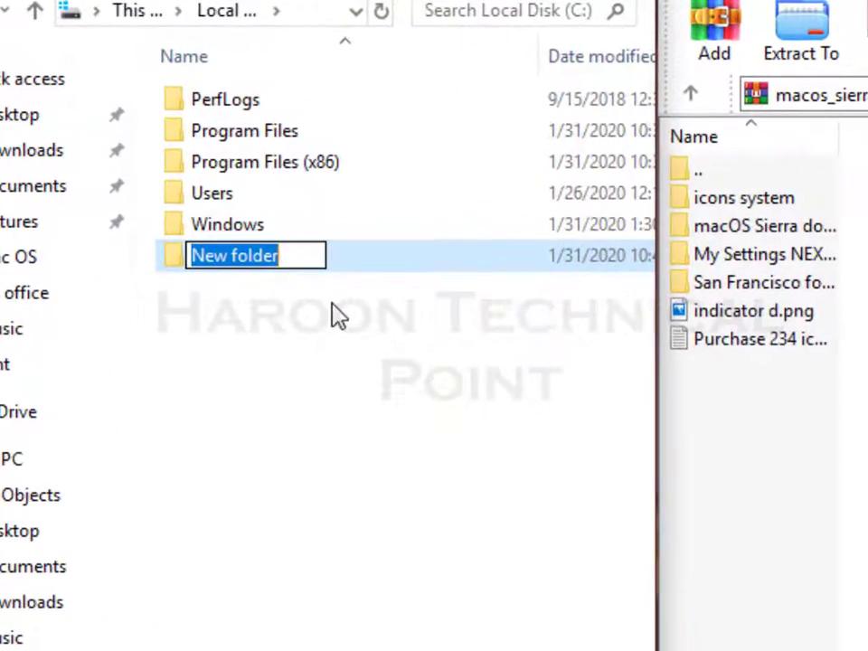
{"action": "type", "text": "Do"}
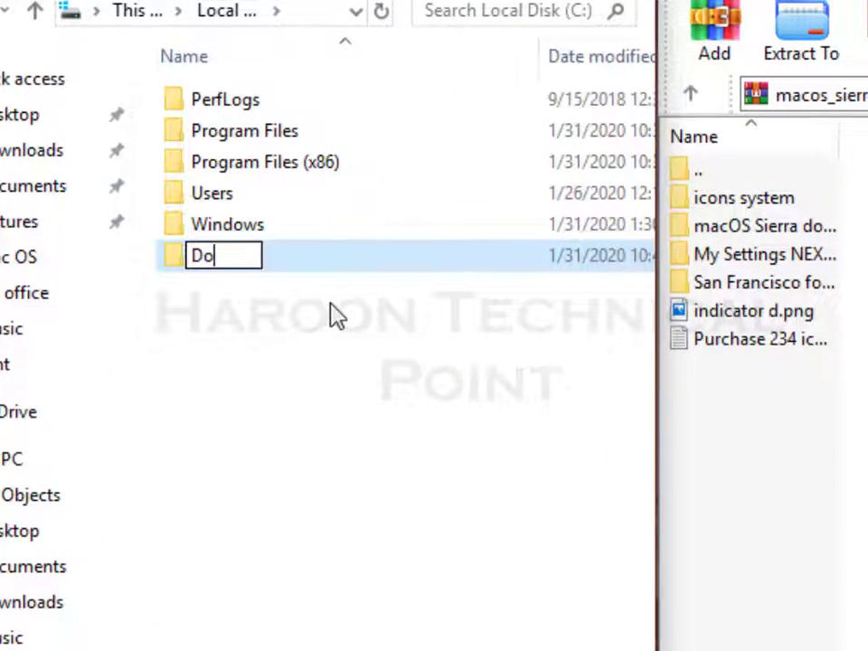
{"action": "type", "text": "ck"}
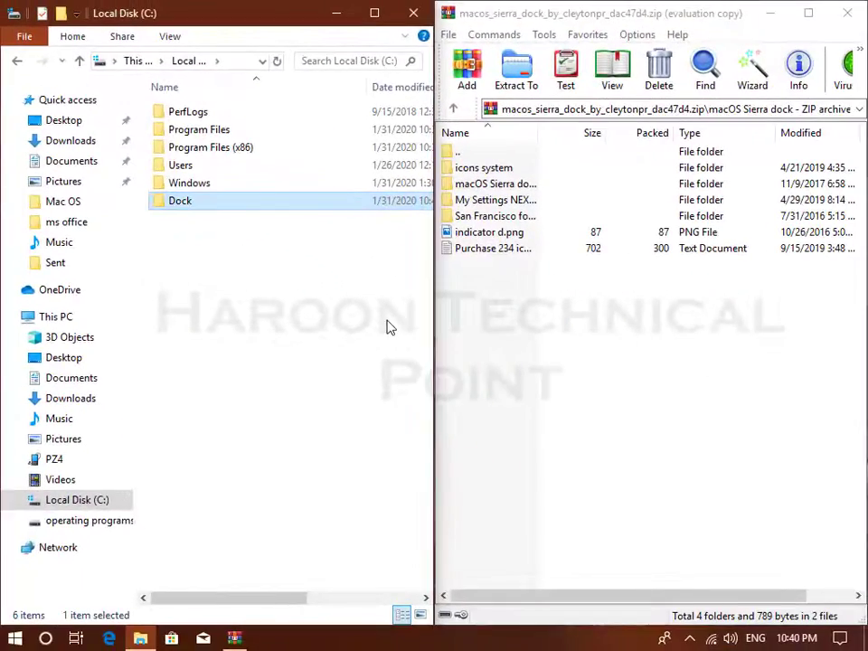
Step: Install the System San Francisco font from the archive's San Francisco font folder, replacing the existing SFNS Display font
{"action": "left_click", "coordinate": [470, 218]}
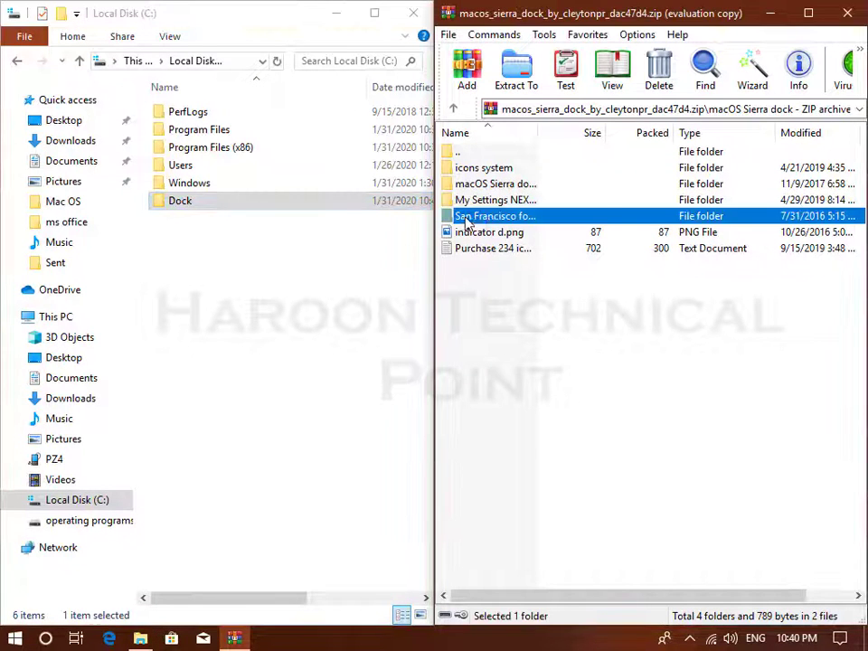
{"action": "double_click", "coordinate": [480, 221]}
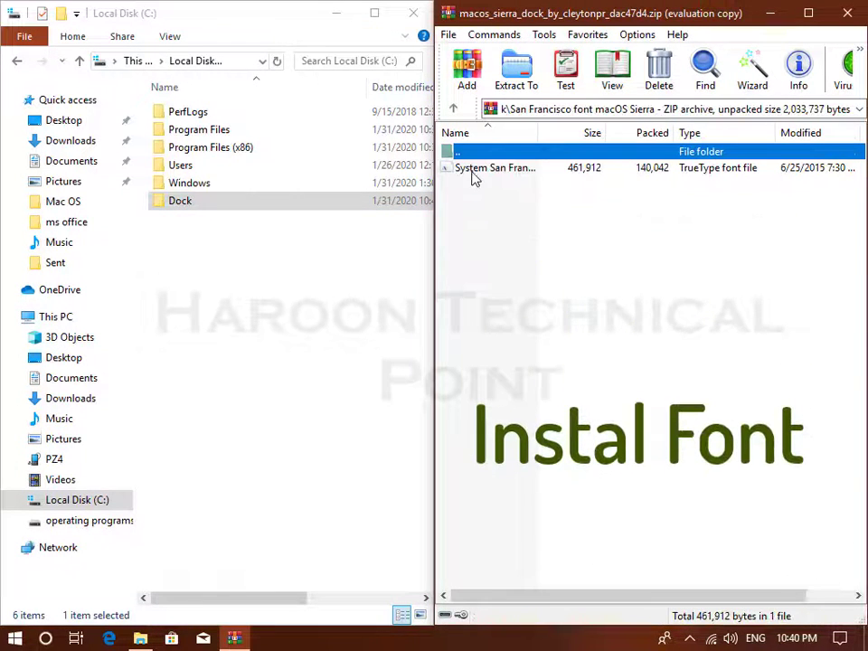
{"action": "double_click", "coordinate": [471, 171]}
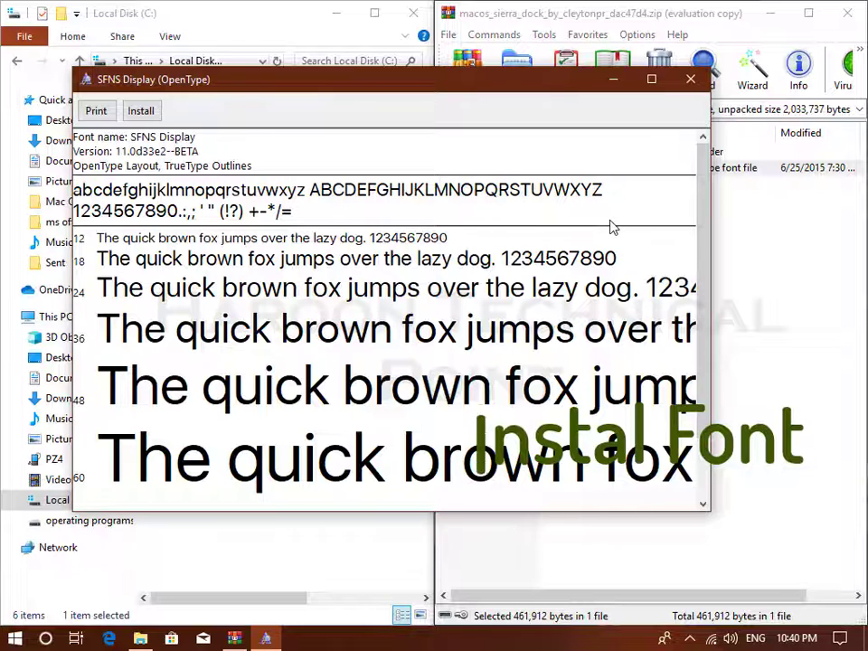
{"action": "left_click", "coordinate": [144, 111]}
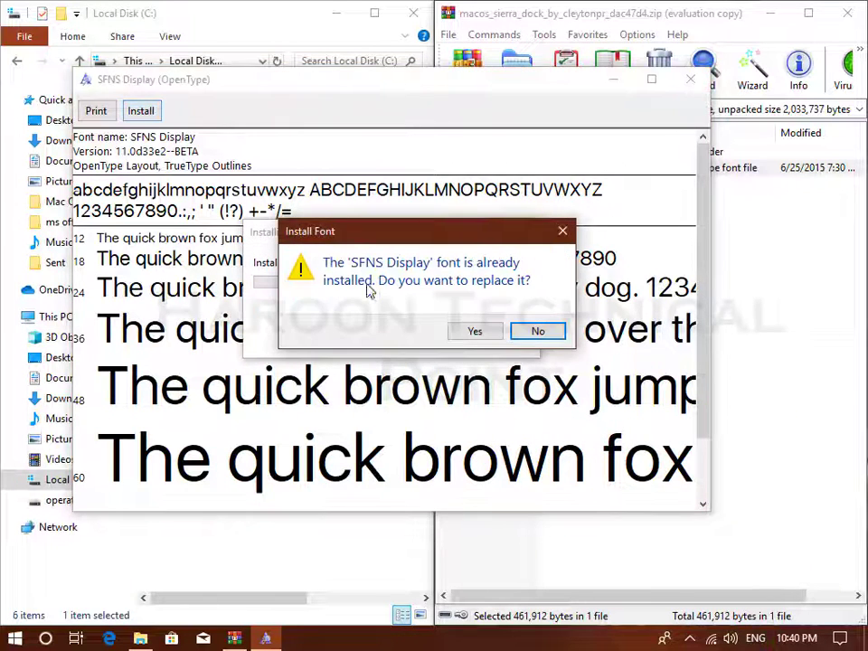
{"action": "left_click", "coordinate": [463, 333]}
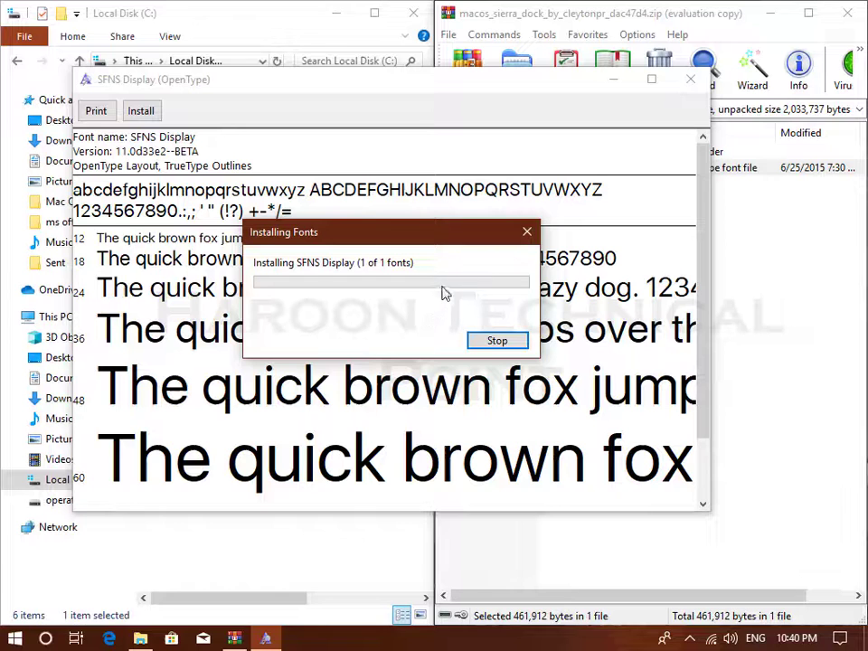
Step: Close the font preview and the archive, and snap the Local Disk (C:) window to the right half of the desktop
{"action": "left_click", "coordinate": [691, 79]}
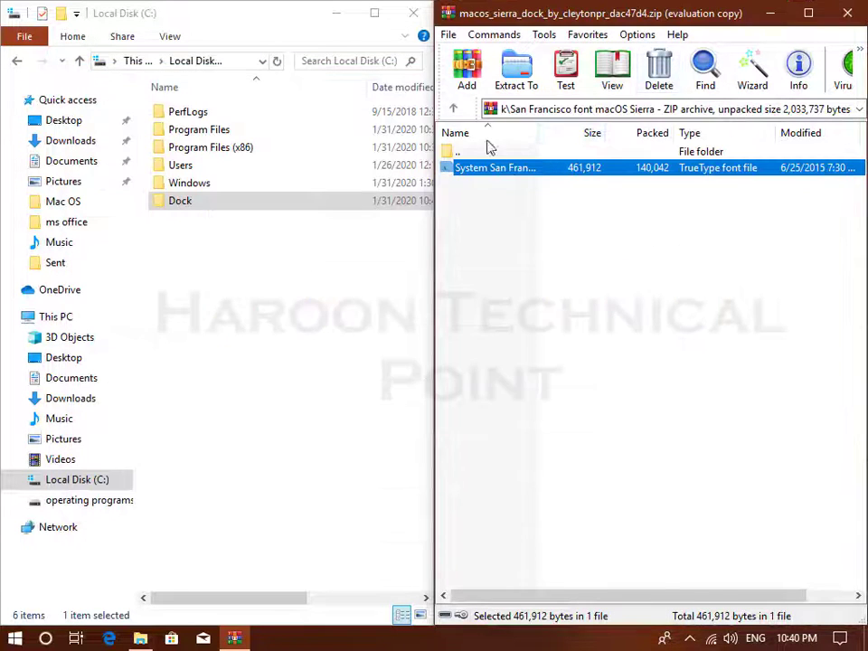
{"action": "left_click", "coordinate": [854, 18]}
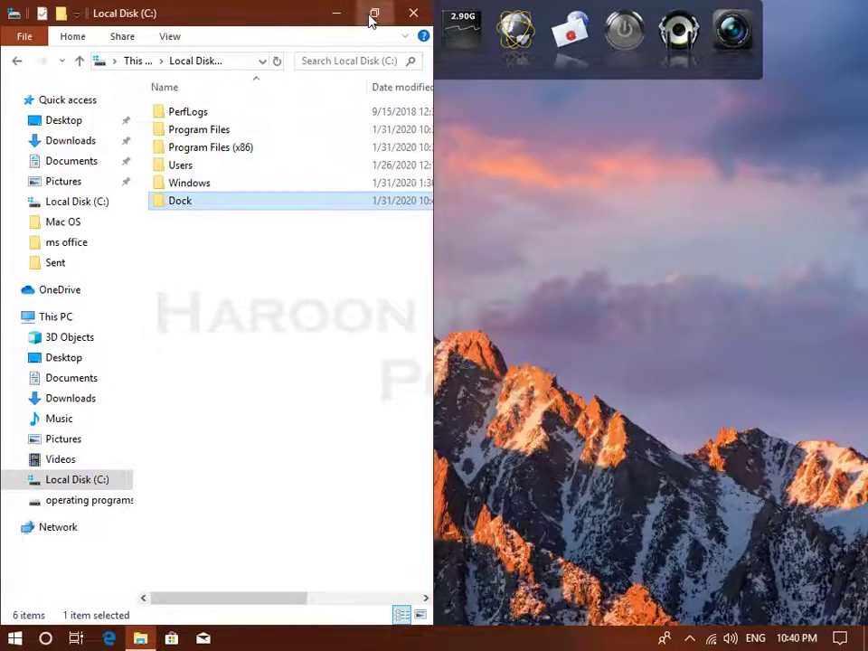
{"action": "left_click", "coordinate": [373, 18]}
{"action": "left_click_drag", "start_coordinate": [291, 19], "coordinate": [866, 136]}
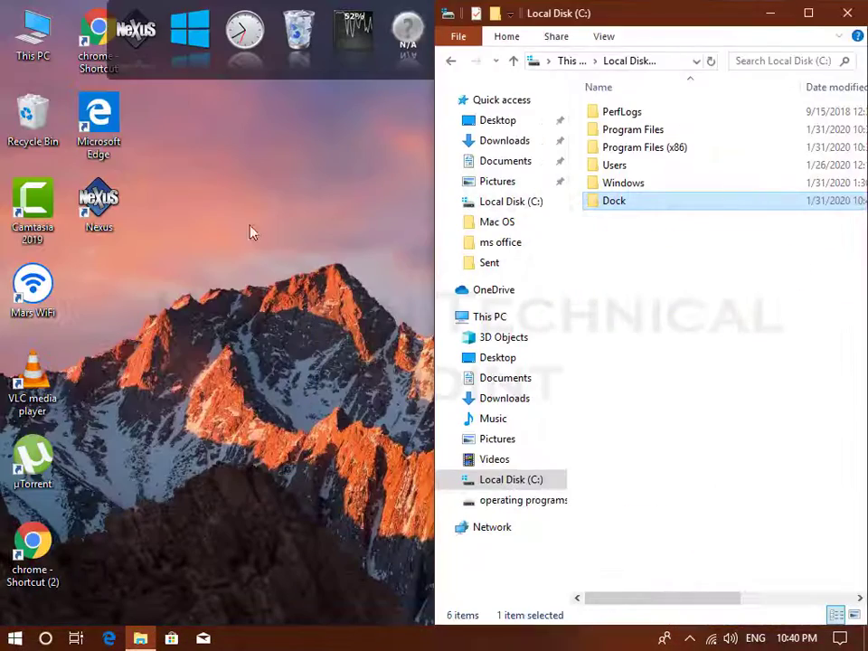
Step: Open a second File Explorer window at the Mac OS folder in Downloads and snap it beside the Local Disk (C:) window
{"action": "left_click", "coordinate": [141, 639]}
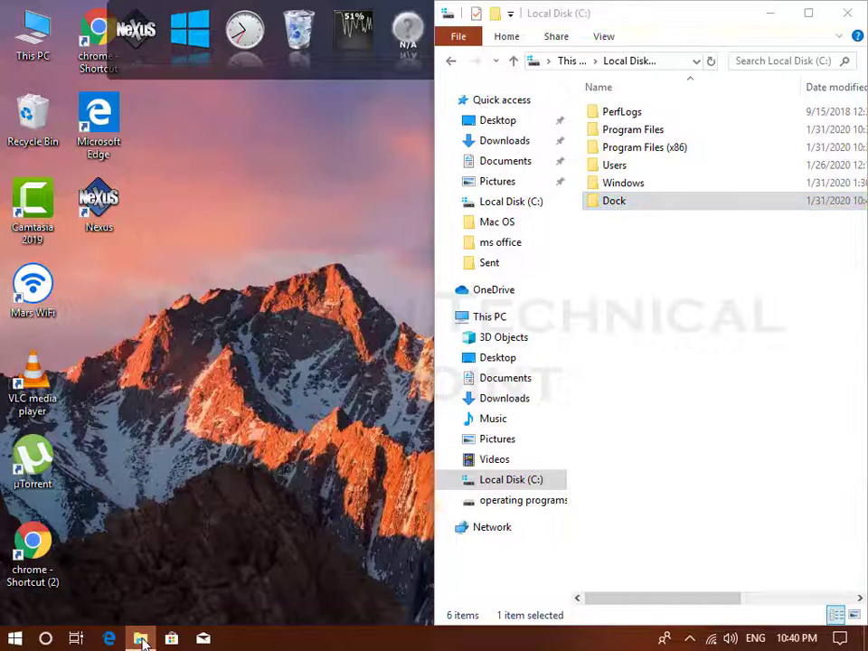
{"action": "right_click", "coordinate": [141, 640]}
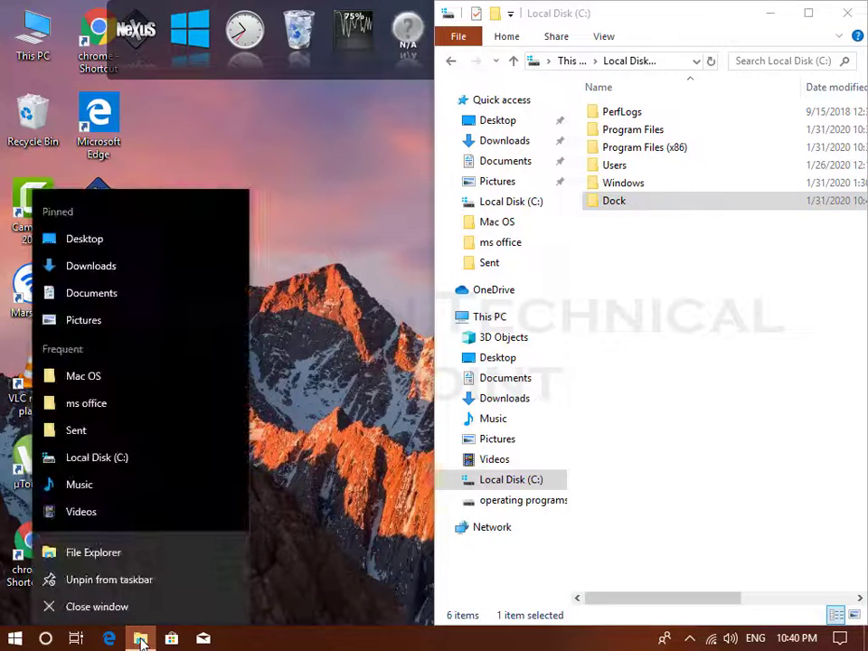
{"action": "left_click", "coordinate": [136, 554]}
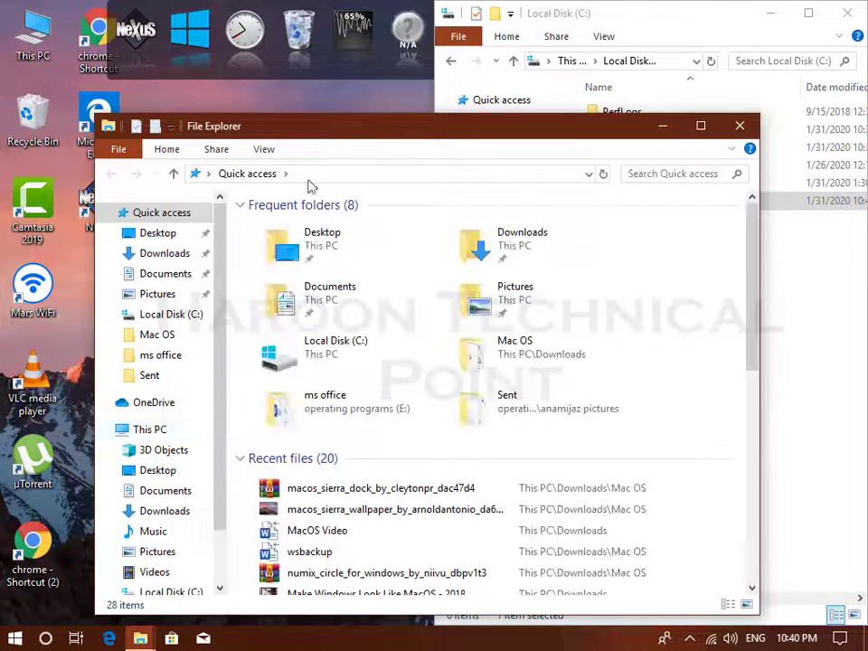
{"action": "left_click", "coordinate": [135, 253]}
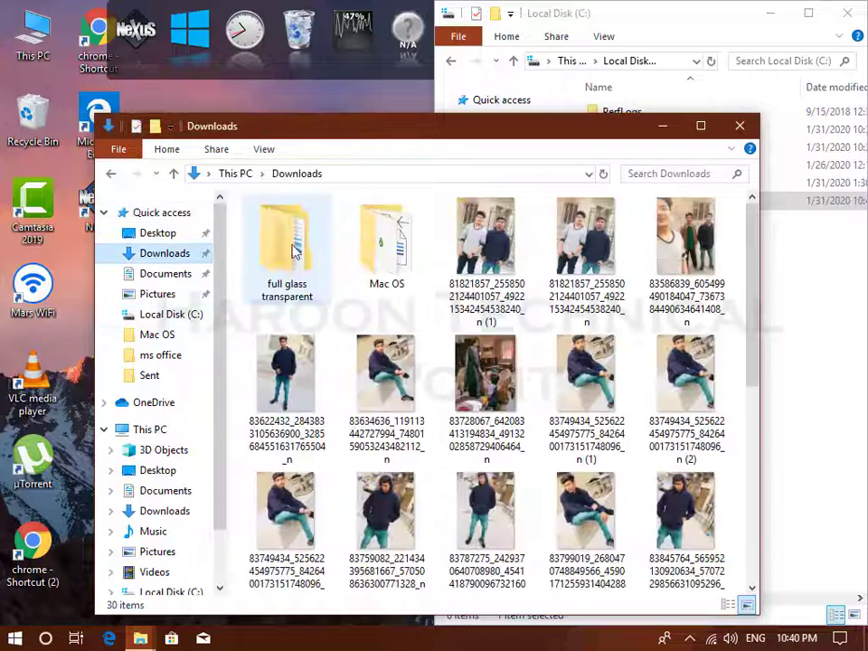
{"action": "double_click", "coordinate": [374, 252]}
{"action": "left_click_drag", "start_coordinate": [456, 130], "coordinate": [3, 201]}
{"action": "double_click", "coordinate": [328, 189]}
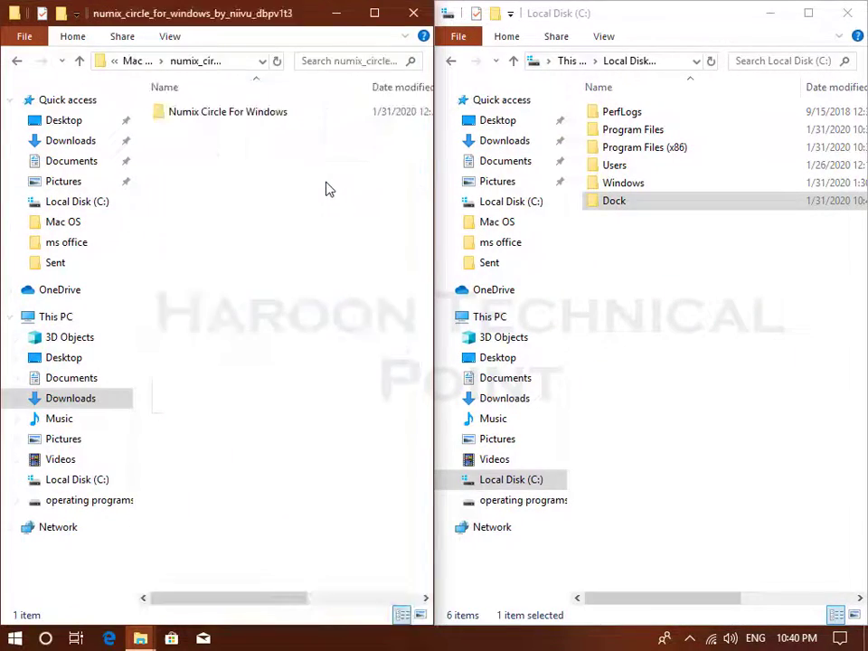
{"action": "left_click", "coordinate": [18, 66]}
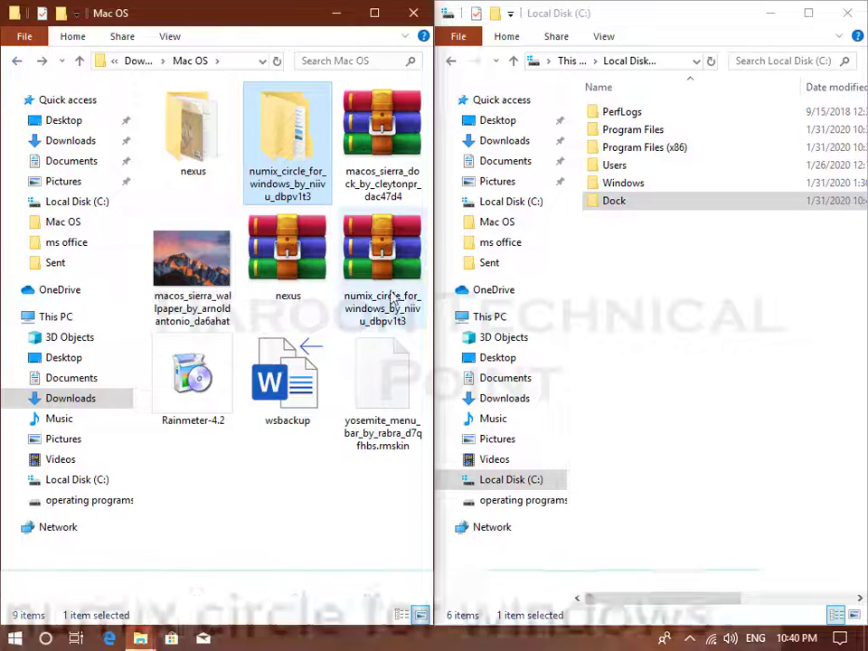
Step: Open the numix_circle_for_windows archive beside the Local Disk (C:) window and enter its Numix Circle For Windows folder
{"action": "left_click", "coordinate": [362, 298]}
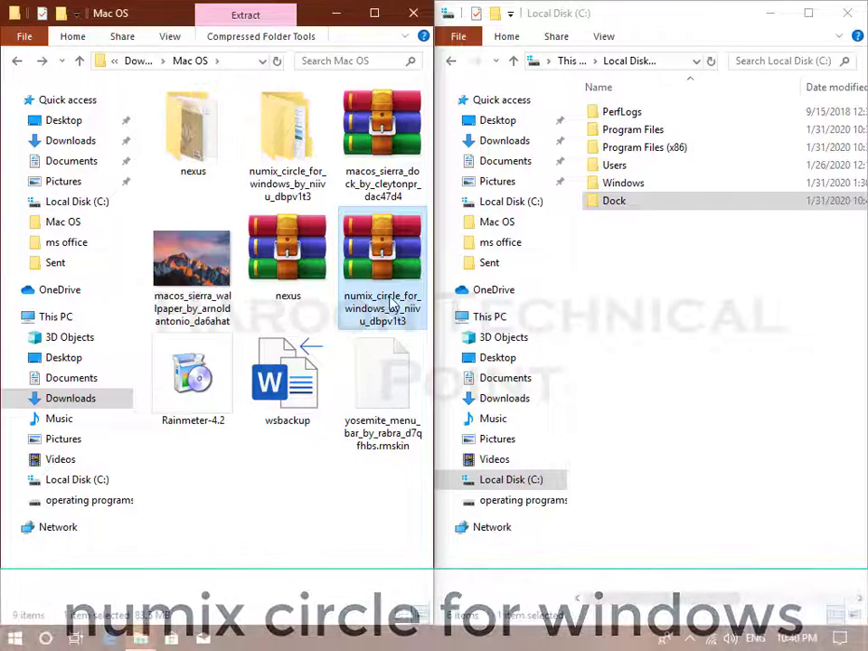
{"action": "double_click", "coordinate": [387, 299]}
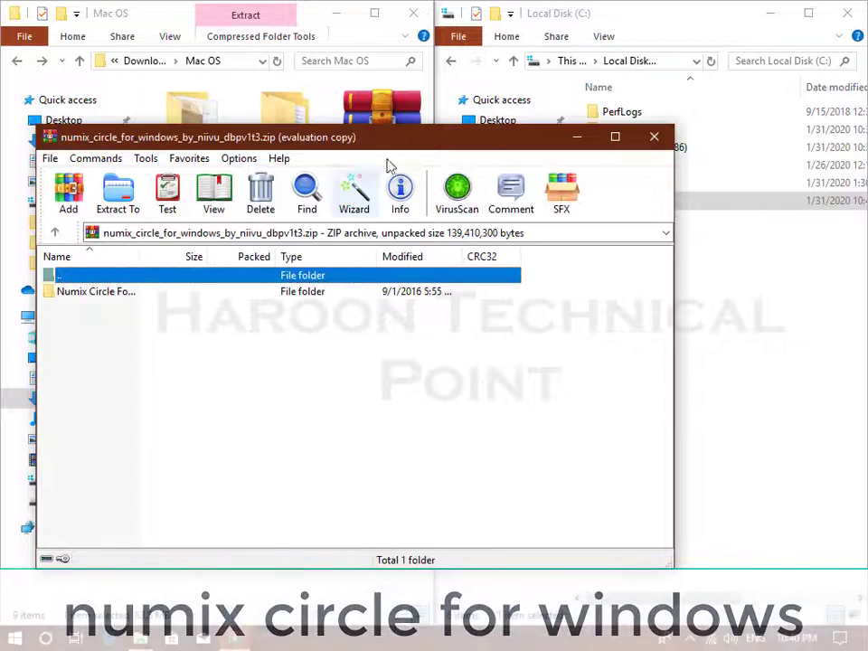
{"action": "left_click_drag", "start_coordinate": [388, 142], "coordinate": [2, 180]}
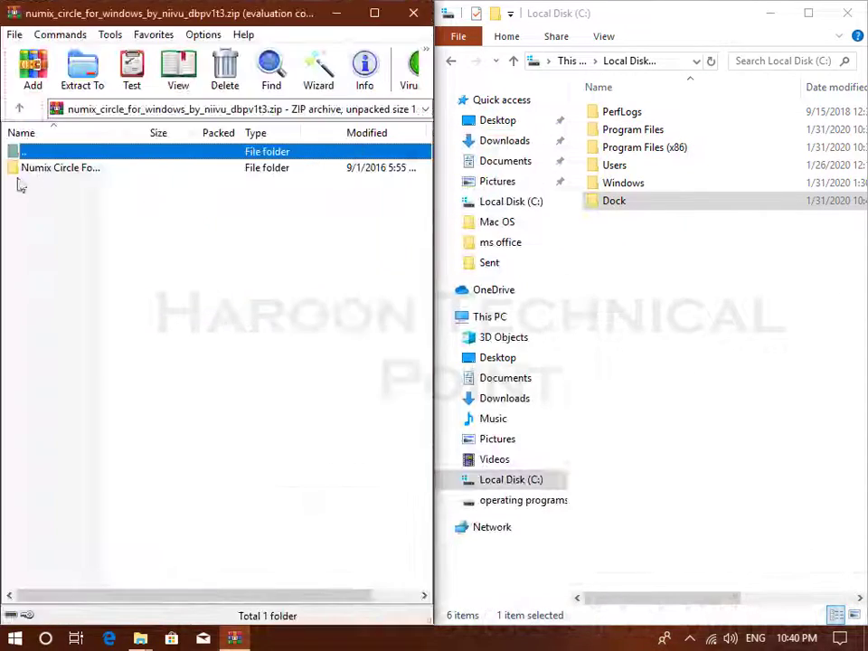
{"action": "double_click", "coordinate": [52, 171]}
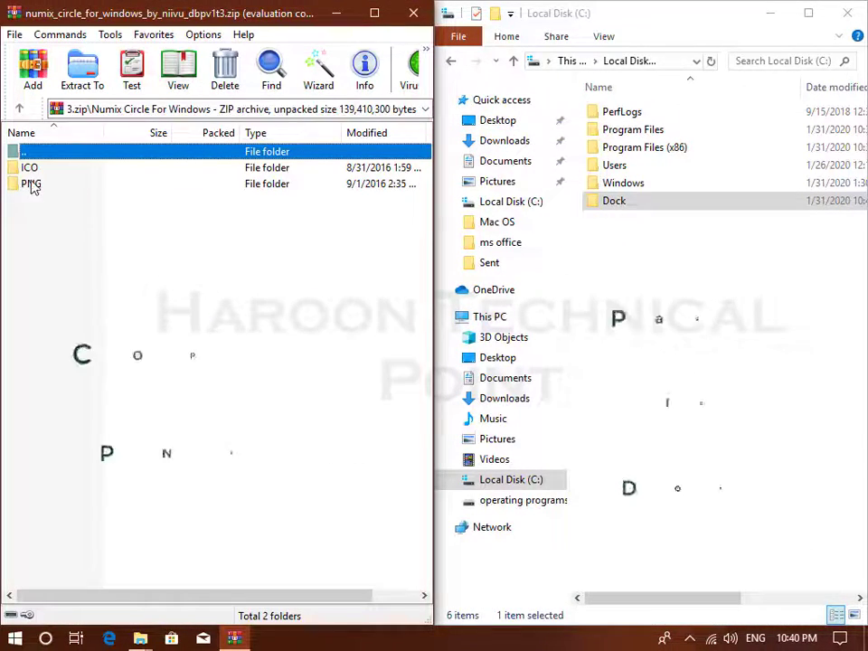
Step: Copy the PNG folder from the Numix archive into the Dock folder on Local Disk (C:) and close the archive
{"action": "left_click", "coordinate": [655, 202]}
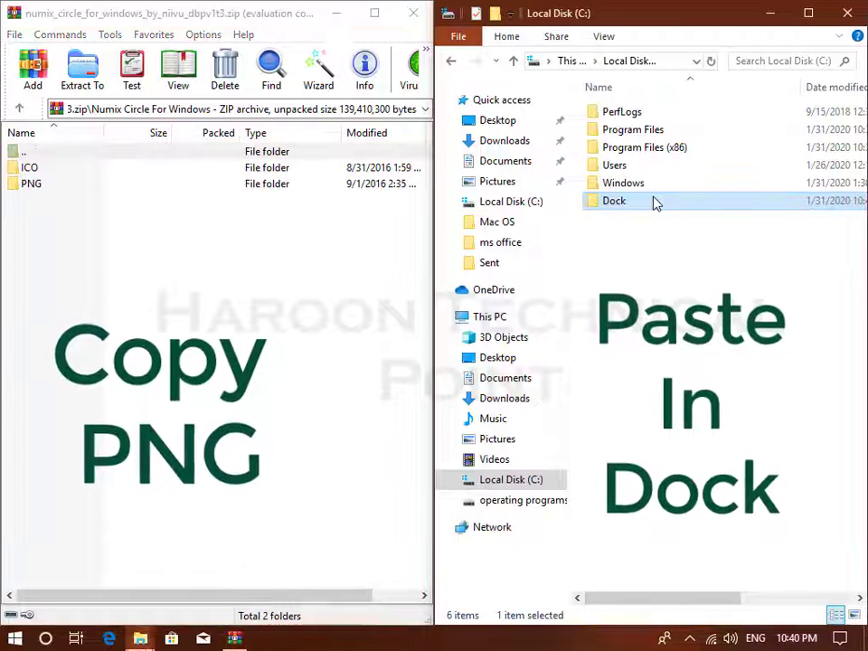
{"action": "double_click", "coordinate": [655, 202]}
{"action": "left_click", "coordinate": [51, 185]}
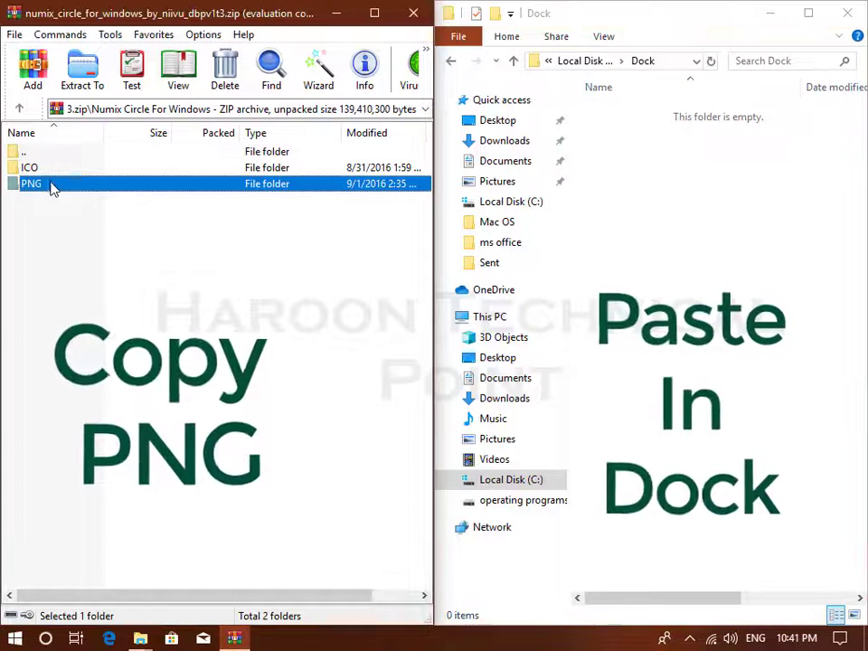
{"action": "left_click_drag", "start_coordinate": [52, 187], "coordinate": [535, 210]}
{"action": "left_click_drag", "start_coordinate": [631, 219], "coordinate": [661, 261]}
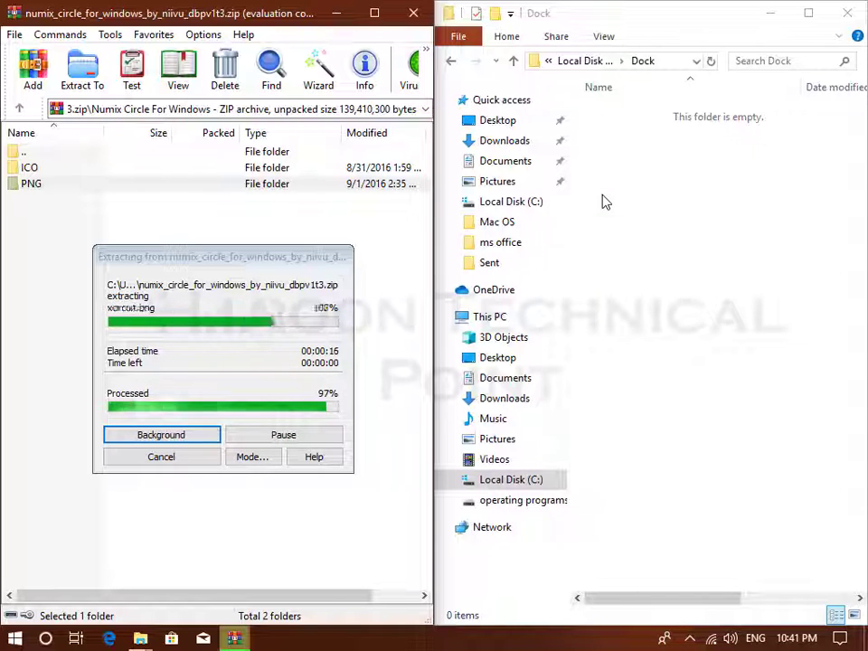
{"action": "left_click", "coordinate": [413, 12]}
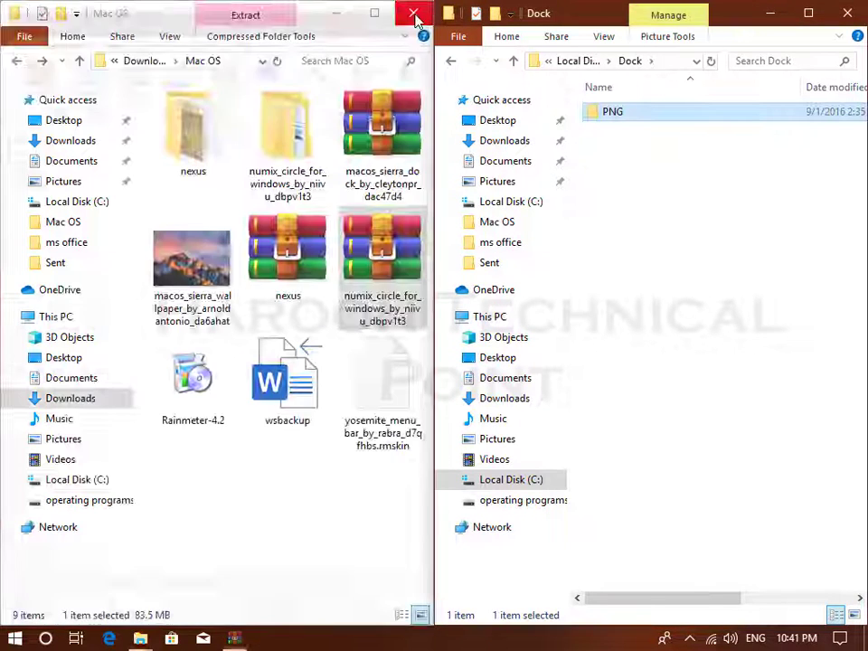
Step: Copy the icons system folder from the macos_sierra_dock archive into the Dock folder and close the archive
{"action": "left_click", "coordinate": [387, 163]}
{"action": "double_click", "coordinate": [386, 165]}
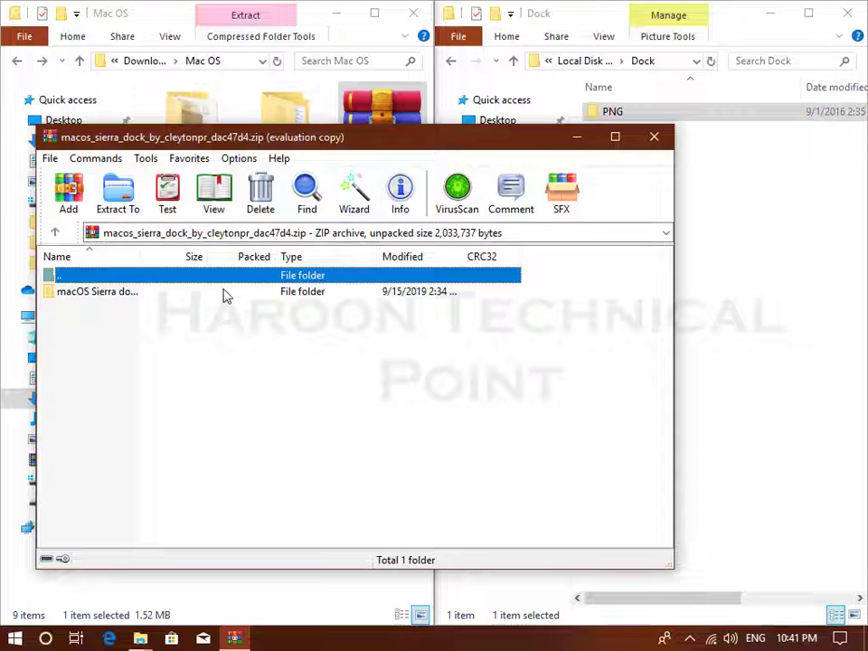
{"action": "double_click", "coordinate": [142, 299]}
{"action": "left_click", "coordinate": [94, 298]}
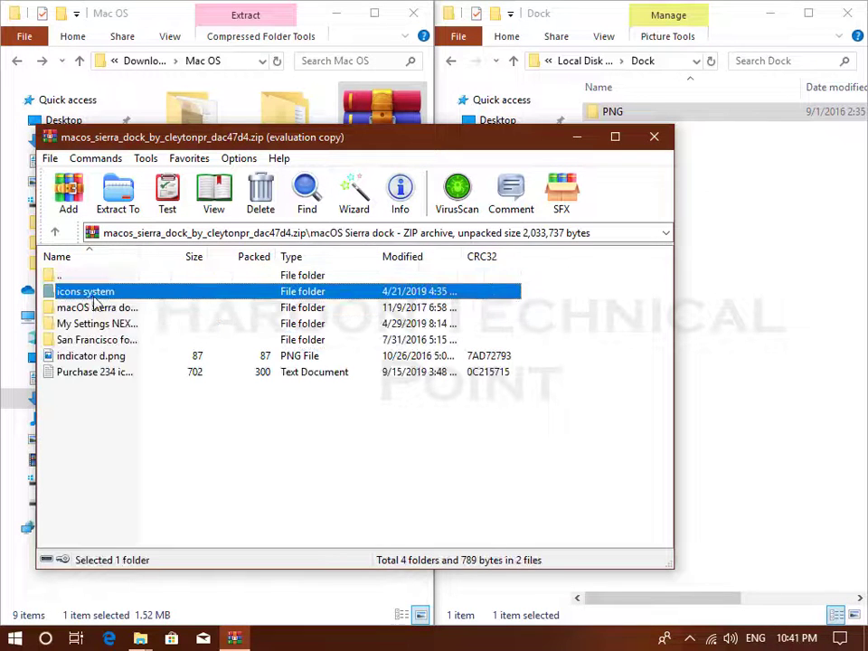
{"action": "left_click_drag", "start_coordinate": [228, 290], "coordinate": [703, 300]}
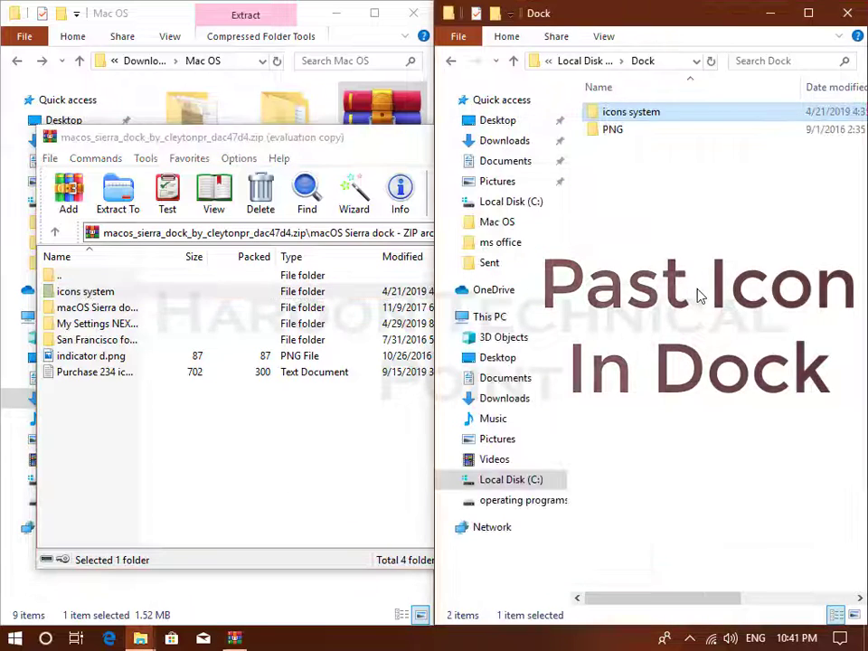
{"action": "left_click", "coordinate": [343, 160]}
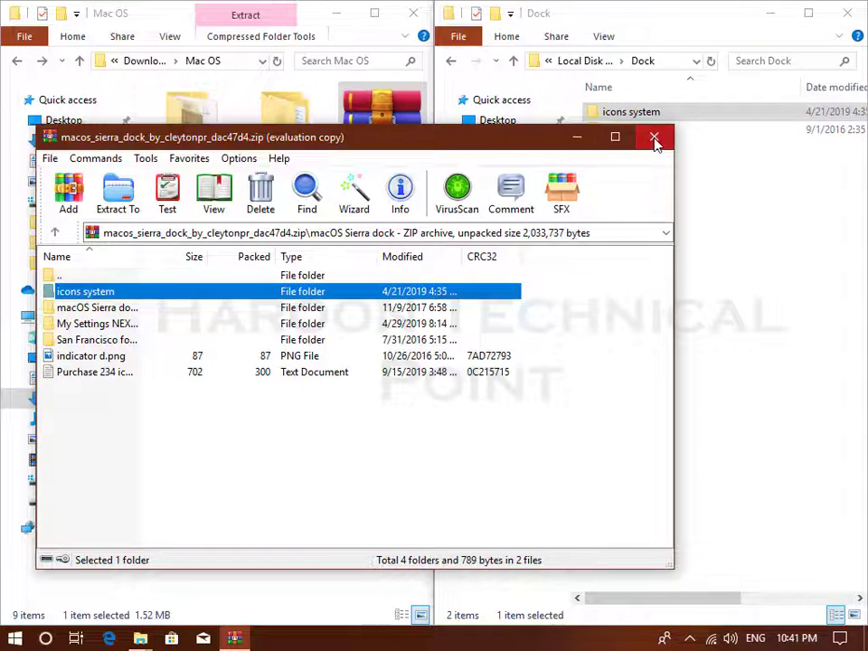
{"action": "left_click", "coordinate": [655, 139]}
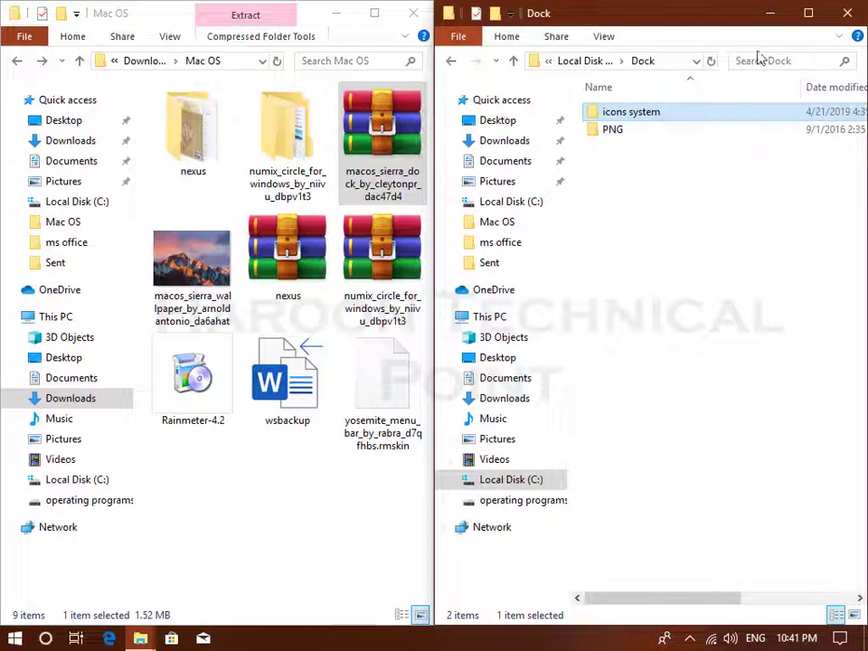
Step: Close the Dock folder window and maximize the Mac OS folder window with nothing selected
{"action": "left_click", "coordinate": [856, 14]}
{"action": "left_click", "coordinate": [375, 13]}
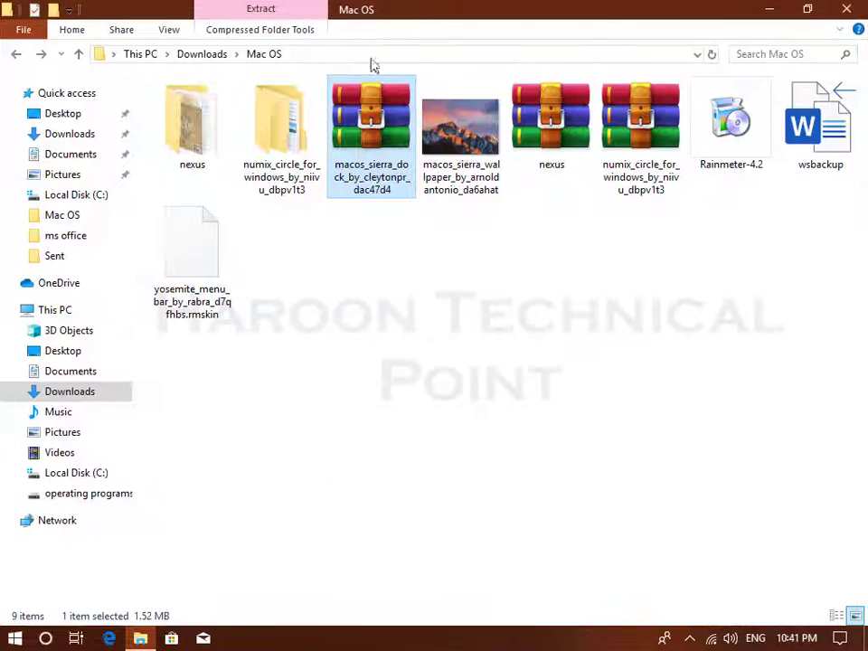
{"action": "left_click", "coordinate": [505, 312]}
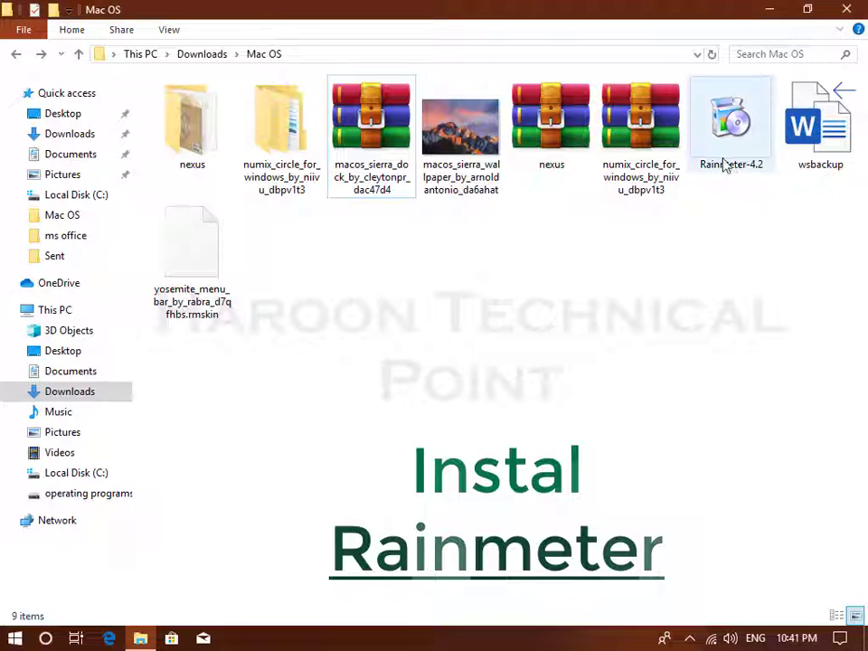
Step: Install Rainmeter-4.2 from the Mac OS folder in English as a standard installation, and run it on completion
{"action": "left_click", "coordinate": [753, 164]}
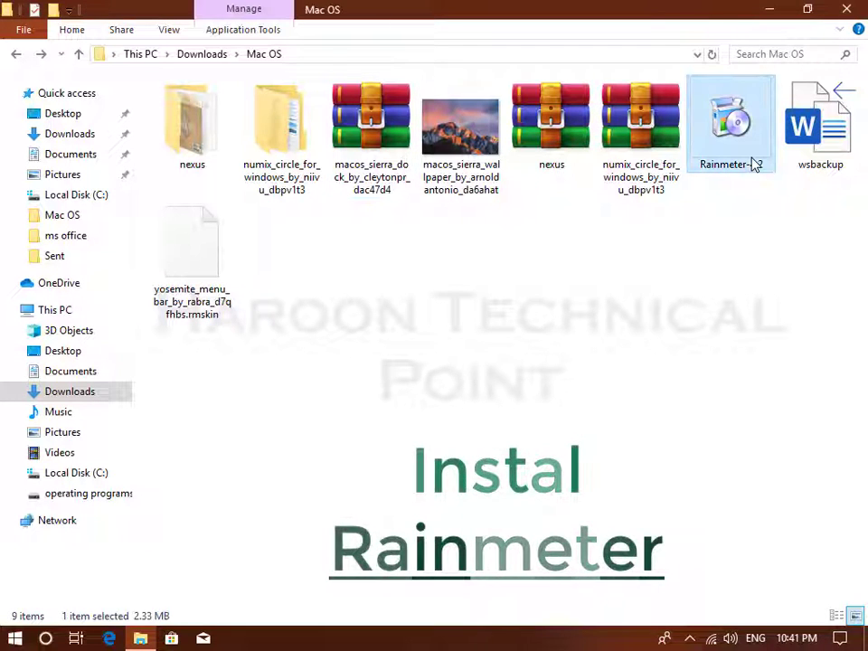
{"action": "double_click", "coordinate": [755, 165]}
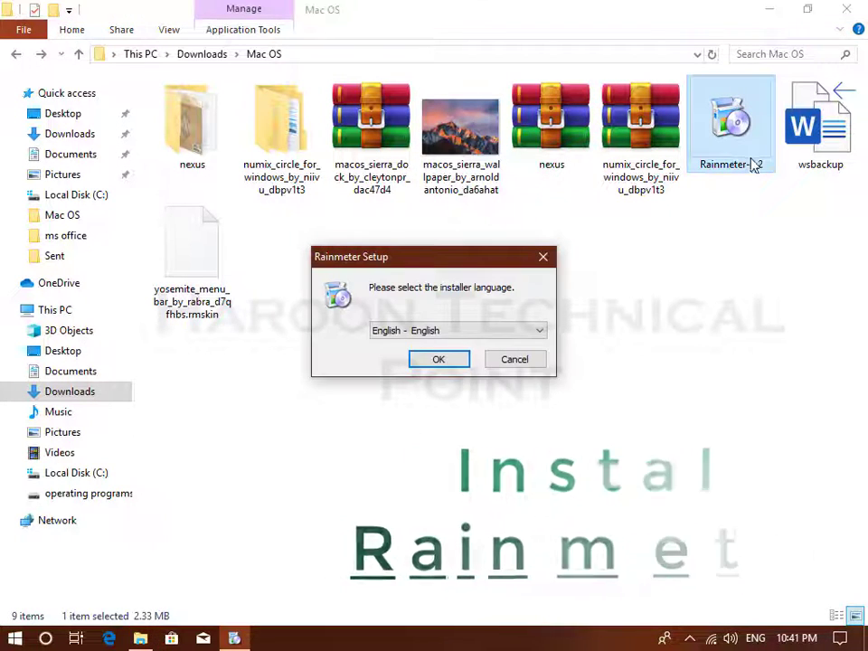
{"action": "left_click", "coordinate": [439, 361]}
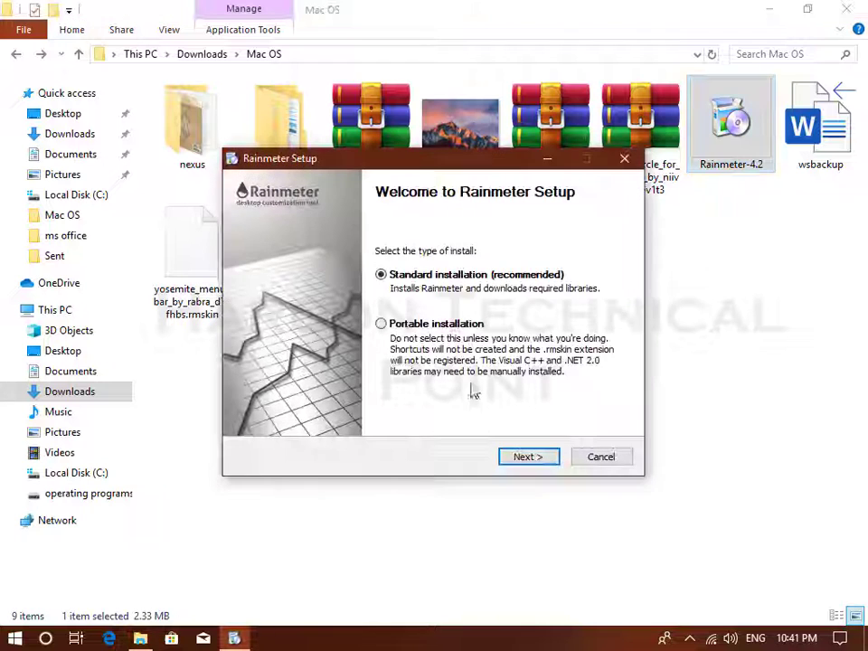
{"action": "left_click", "coordinate": [529, 457]}
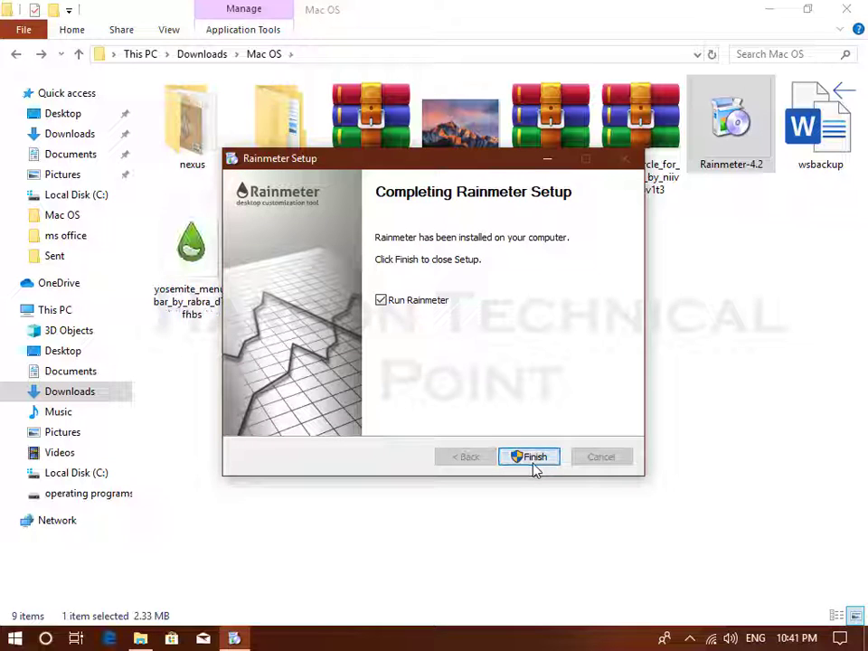
{"action": "left_click", "coordinate": [534, 463]}
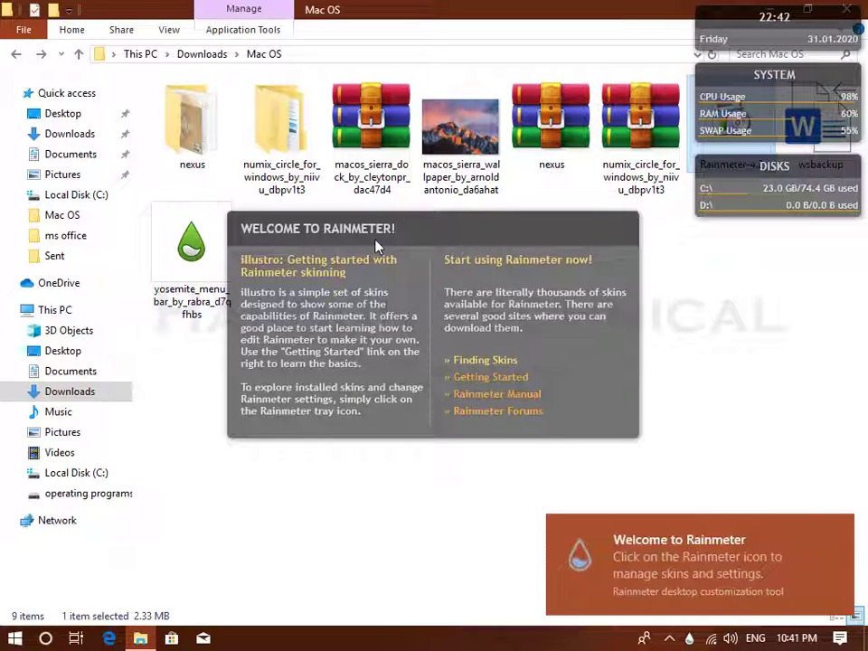
Step: Unload Rainmeter's default illustro skins from the desktop: Welcome, System, Disk and Clock
{"action": "right_click", "coordinate": [374, 241]}
{"action": "left_click", "coordinate": [446, 430]}
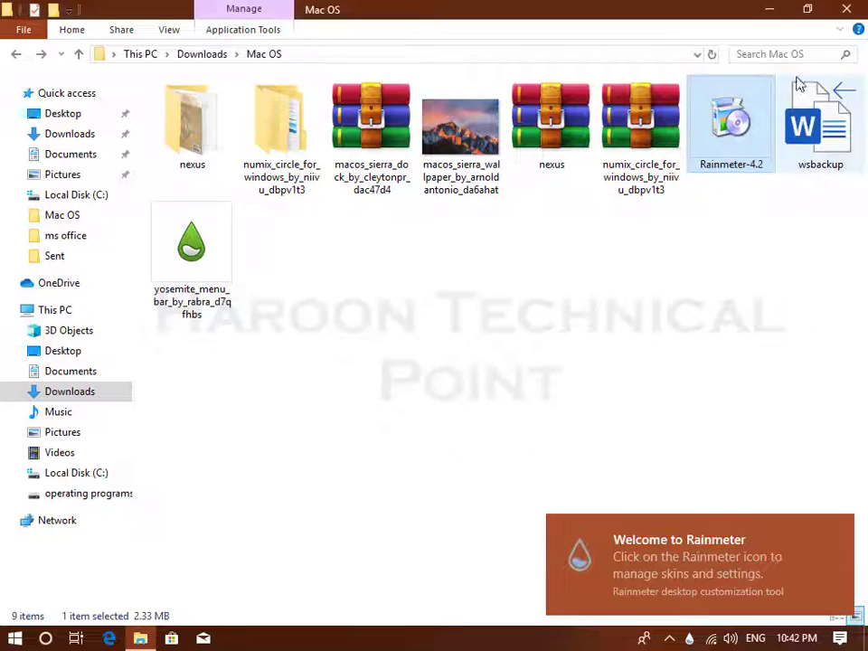
{"action": "left_click", "coordinate": [770, 11]}
{"action": "right_click", "coordinate": [803, 110]}
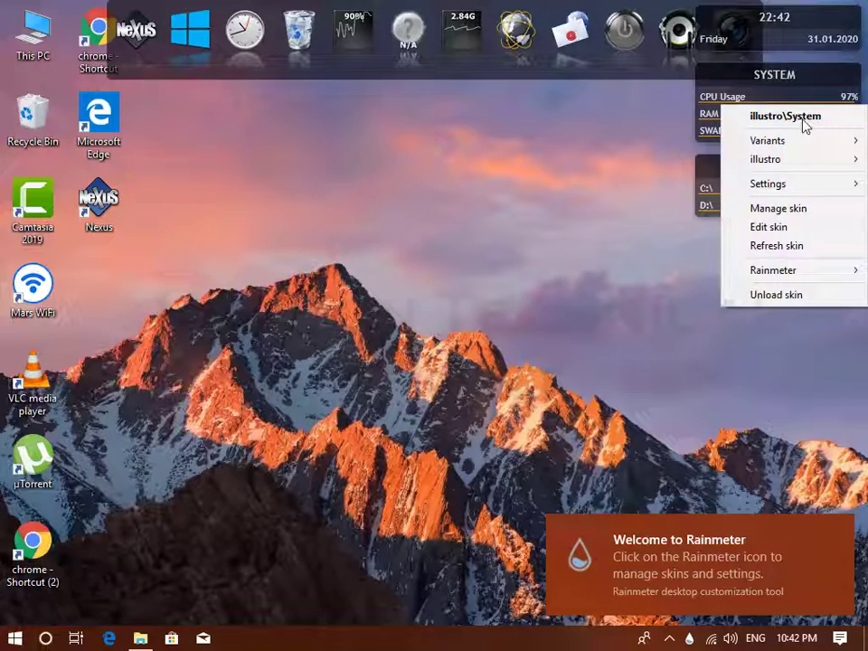
{"action": "left_click", "coordinate": [765, 298]}
{"action": "right_click", "coordinate": [751, 183]}
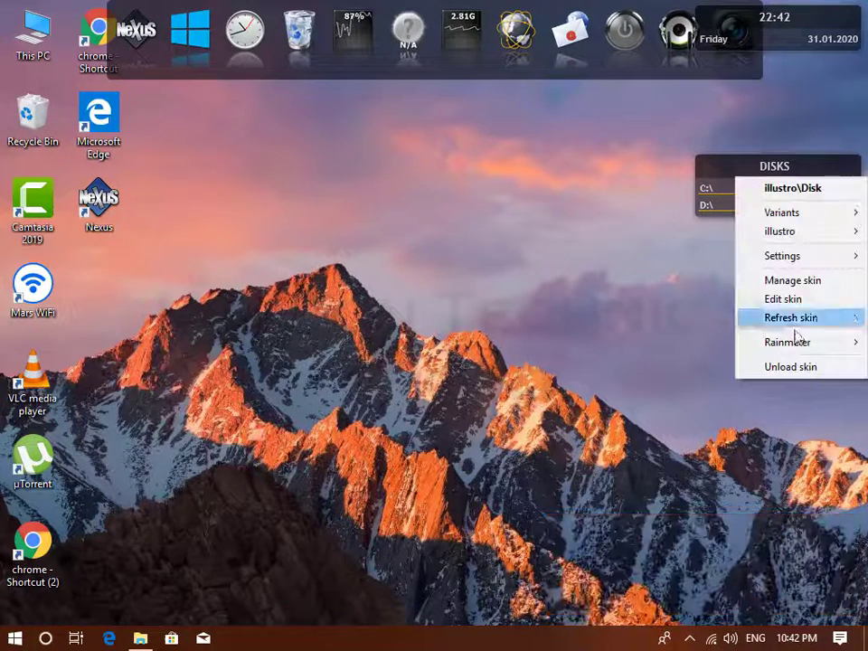
{"action": "left_click", "coordinate": [794, 366]}
{"action": "right_click", "coordinate": [814, 45]}
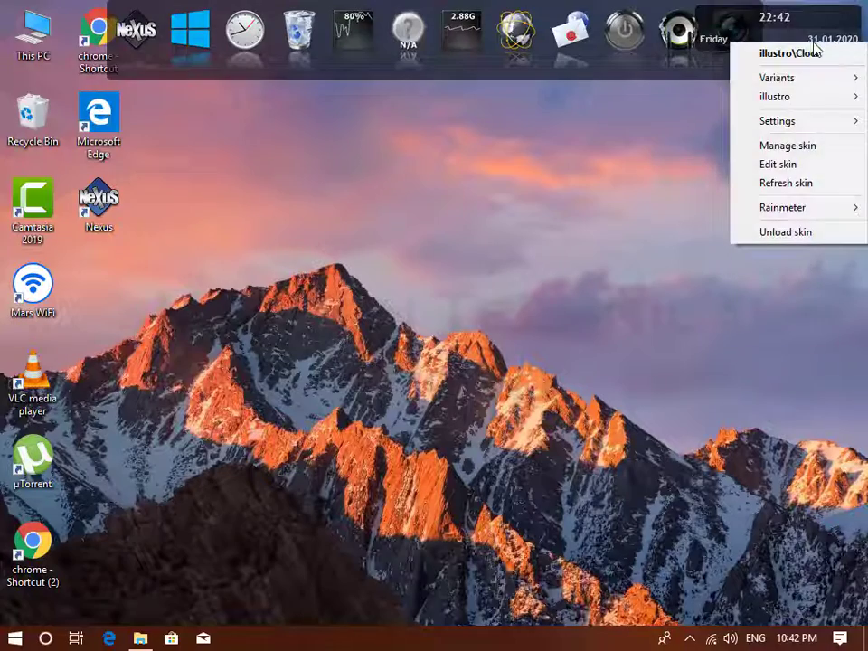
{"action": "left_click", "coordinate": [810, 234]}
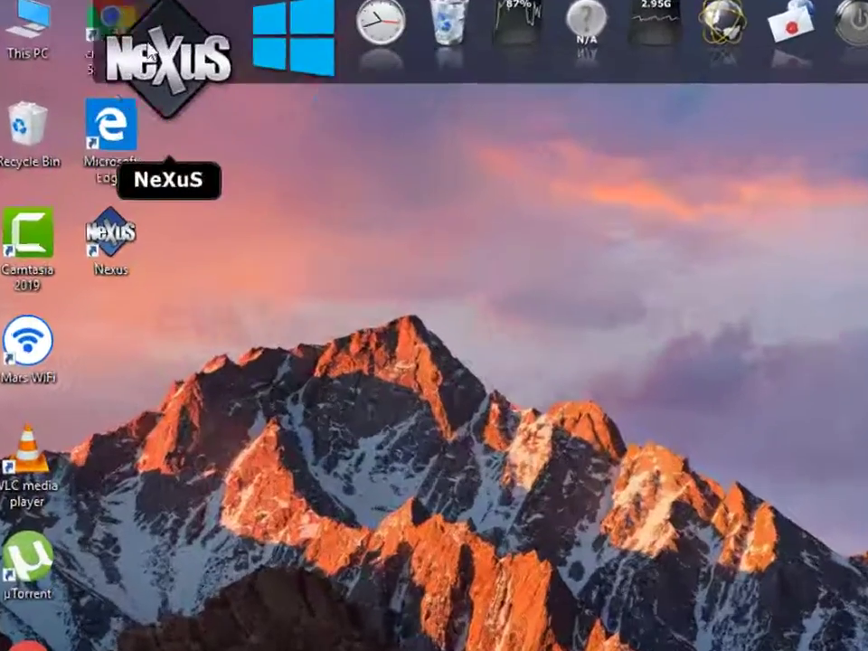
Step: Restore the Nexus dock configuration from the MacOS Video backup in the Downloads folder and apply the preferences
{"action": "right_click", "coordinate": [129, 52]}
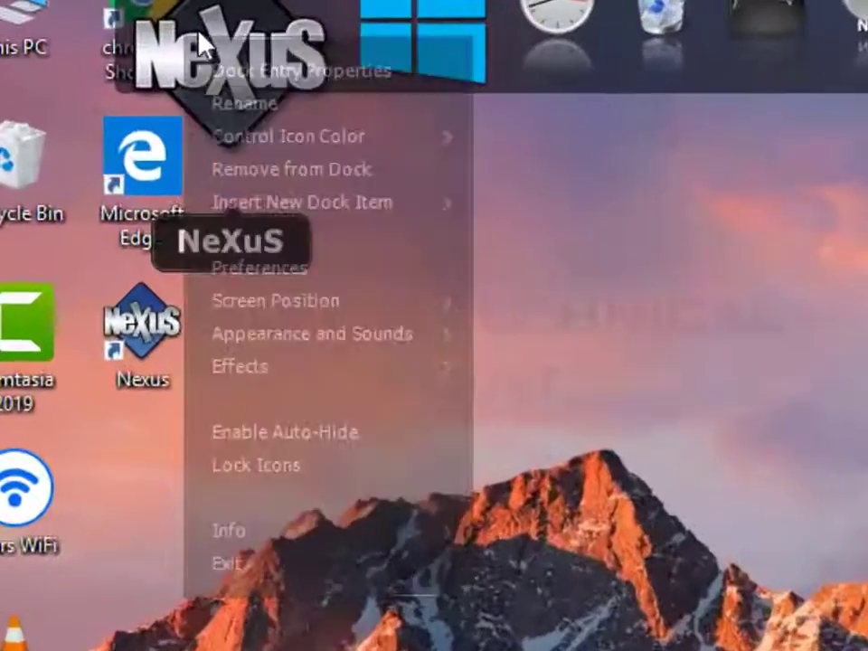
{"action": "left_click", "coordinate": [260, 274]}
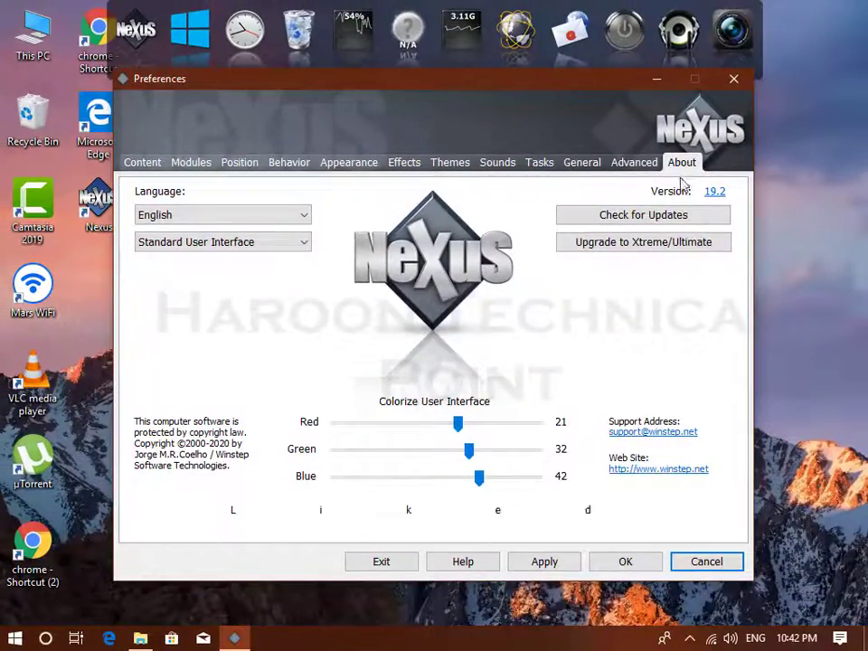
{"action": "left_click", "coordinate": [636, 163]}
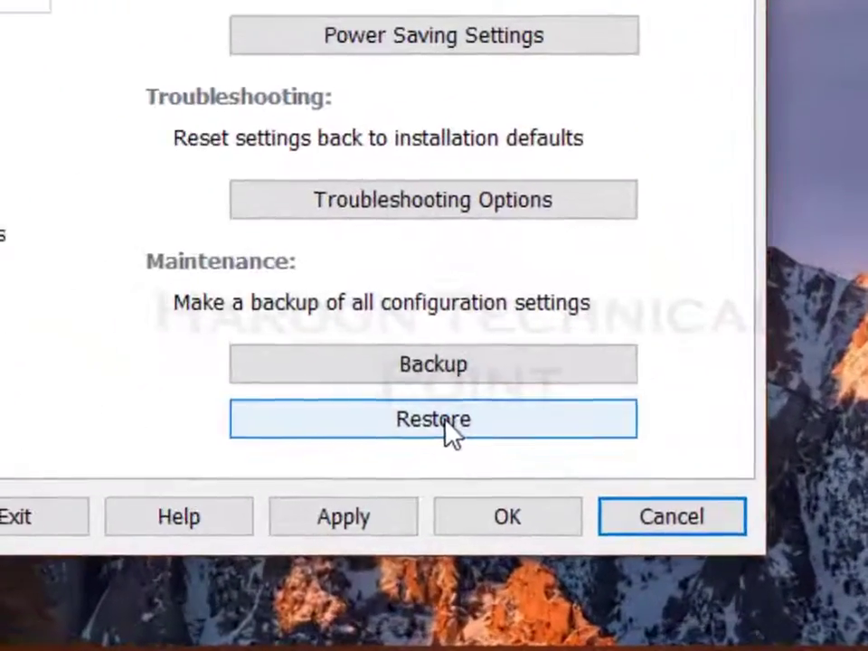
{"action": "left_click", "coordinate": [456, 420]}
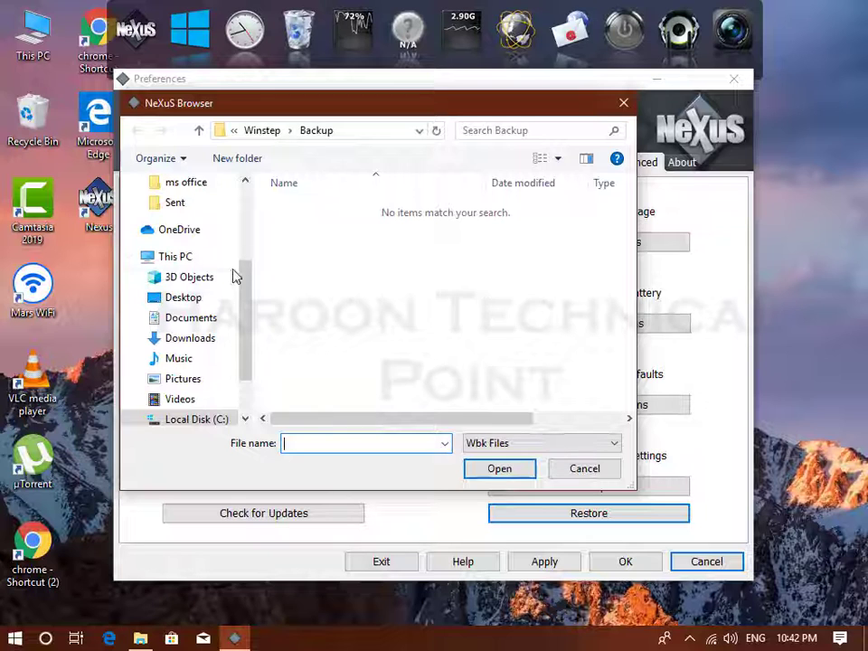
{"action": "left_click", "coordinate": [192, 338]}
{"action": "left_click", "coordinate": [495, 231]}
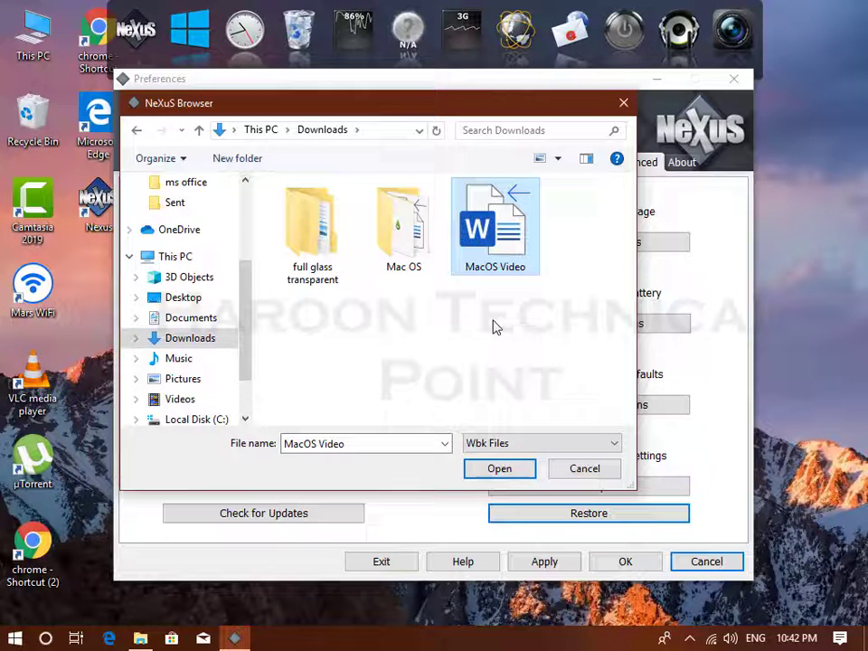
{"action": "left_click", "coordinate": [510, 474]}
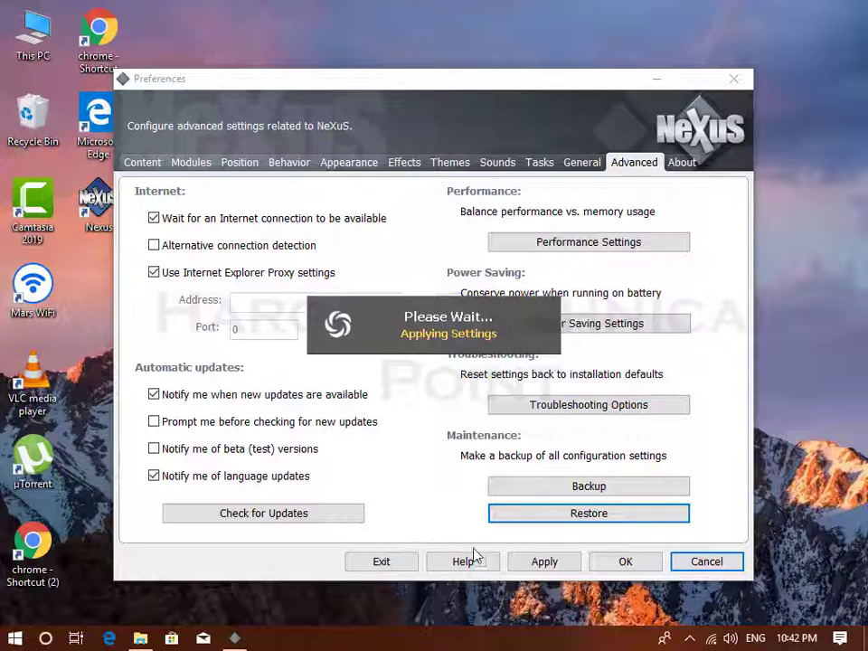
{"action": "left_click", "coordinate": [563, 564]}
{"action": "left_click", "coordinate": [620, 563]}
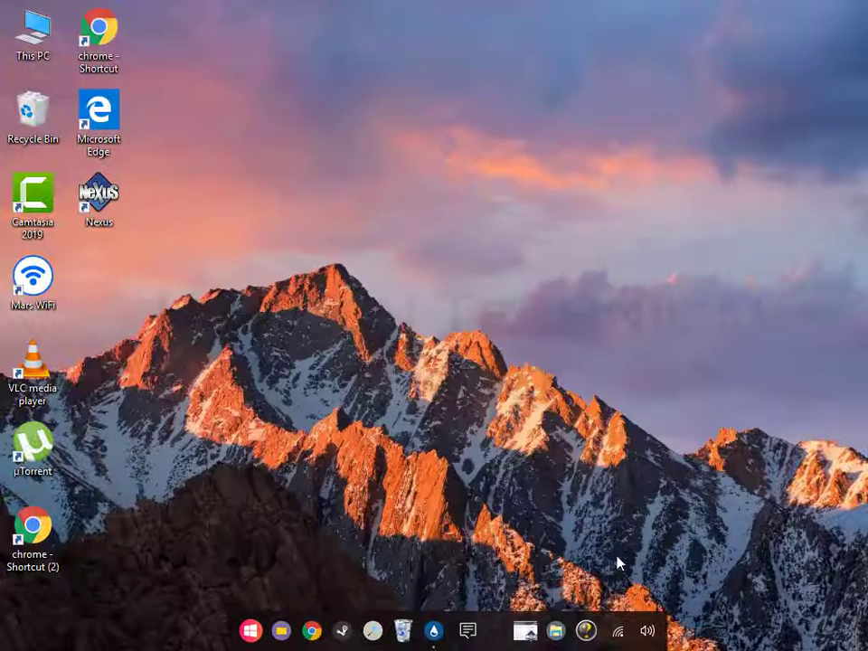
Step: Hide all icons on the Windows desktop
{"action": "right_click", "coordinate": [525, 209]}
{"action": "mouse_move", "coordinate": [558, 221]}
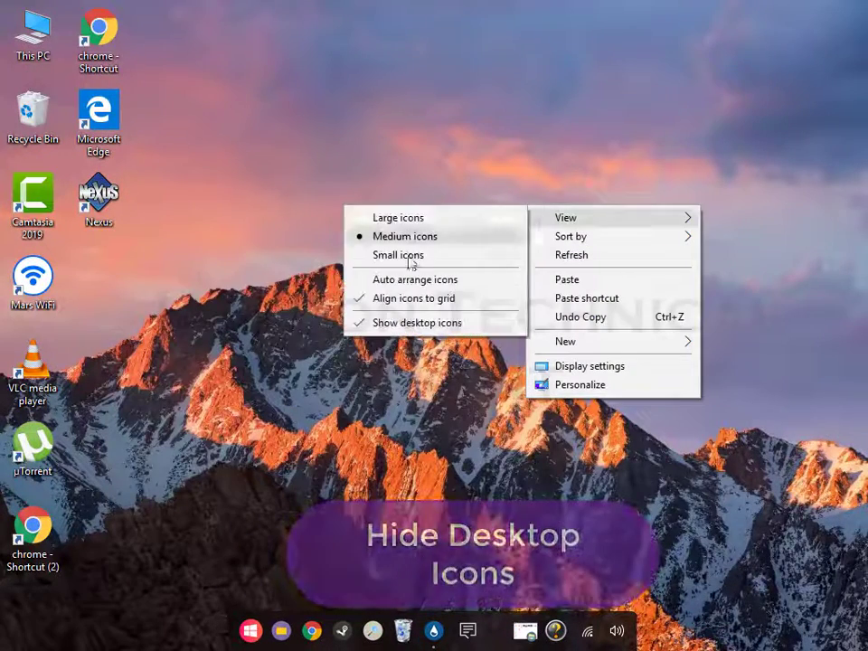
{"action": "left_click", "coordinate": [411, 324]}
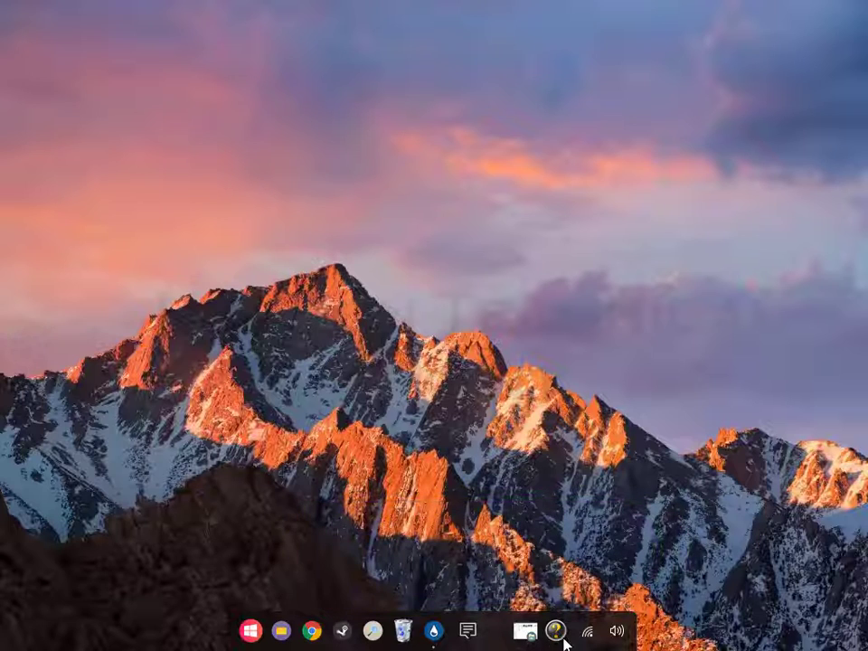
Step: Install the Yosemite Menu Bar skin from the Mac OS folder with its included skins loaded, and clear the file selection
{"action": "left_click", "coordinate": [526, 633]}
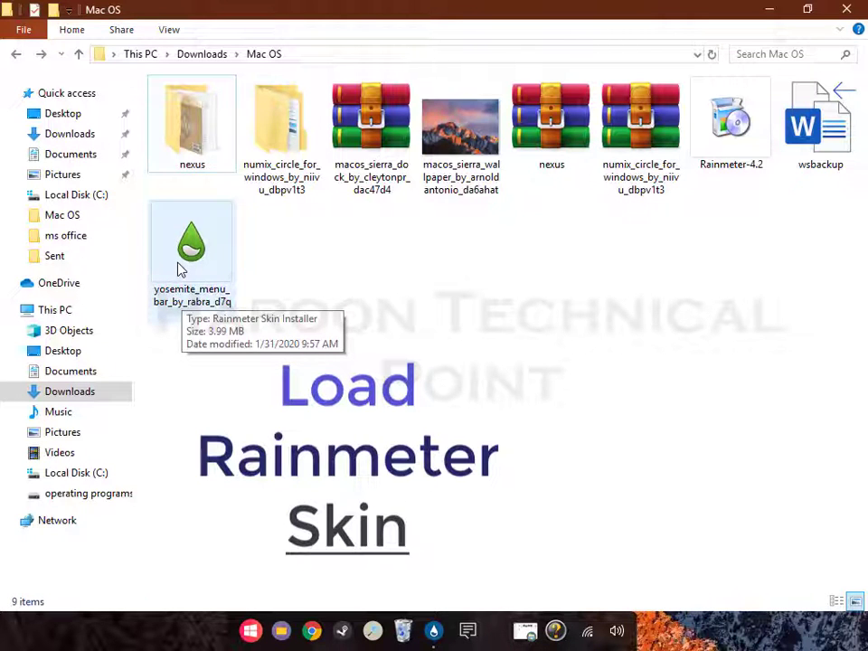
{"action": "double_click", "coordinate": [179, 270]}
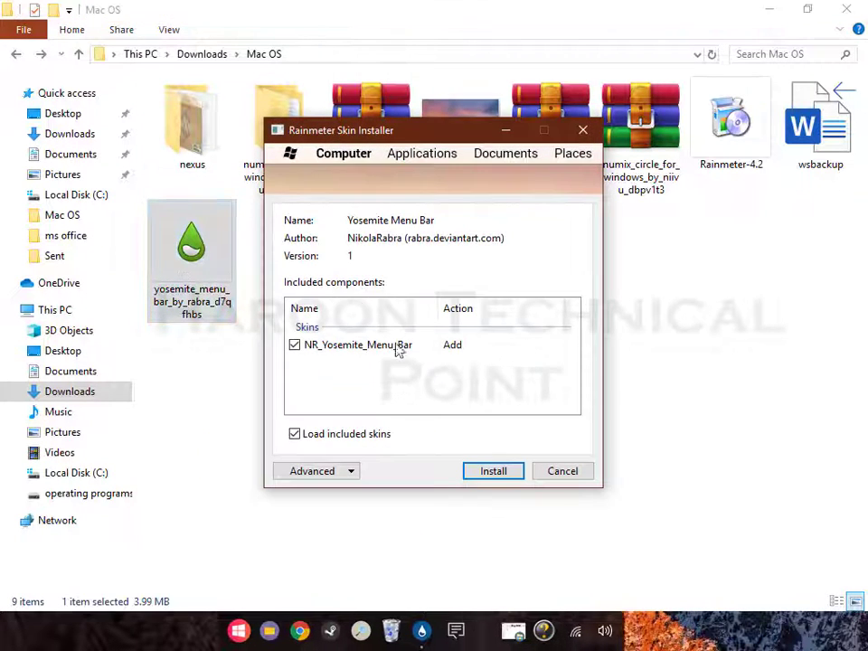
{"action": "left_click", "coordinate": [510, 475]}
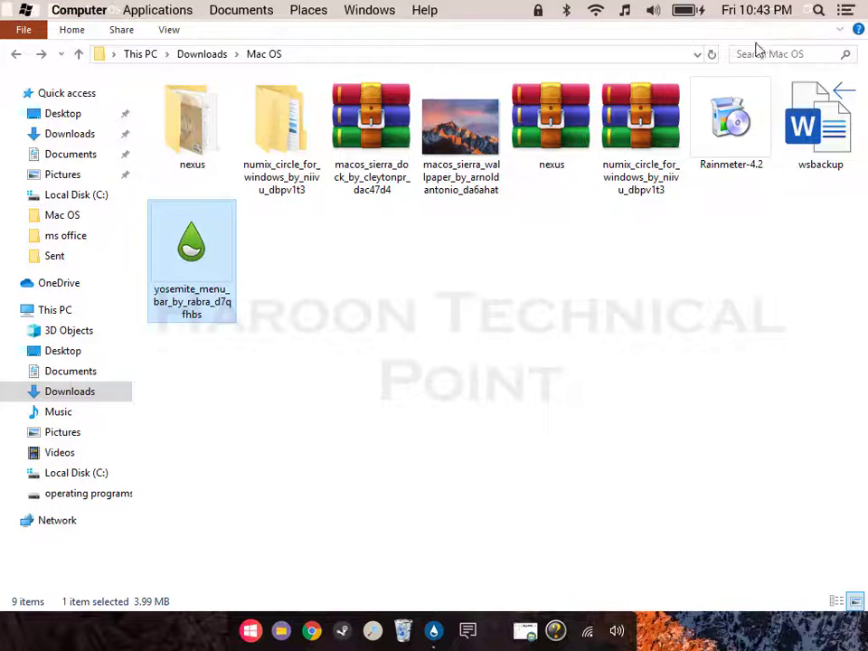
{"action": "left_click", "coordinate": [266, 287]}
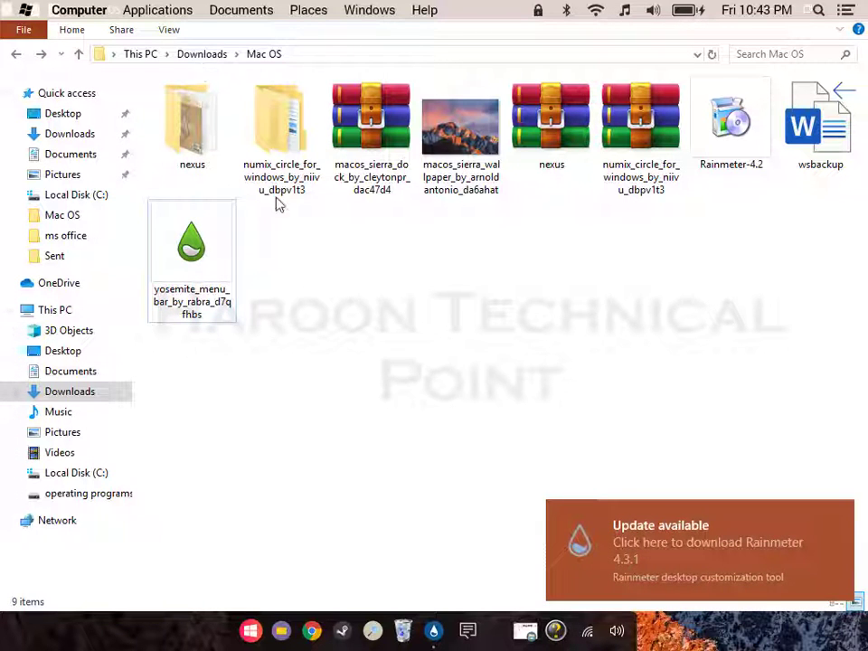
Step: Add a taskbar arrow icon to the dock from the l1gJwIc - Imgur image in Downloads, and test that it opens the hidden tray icons
{"action": "left_click", "coordinate": [213, 60]}
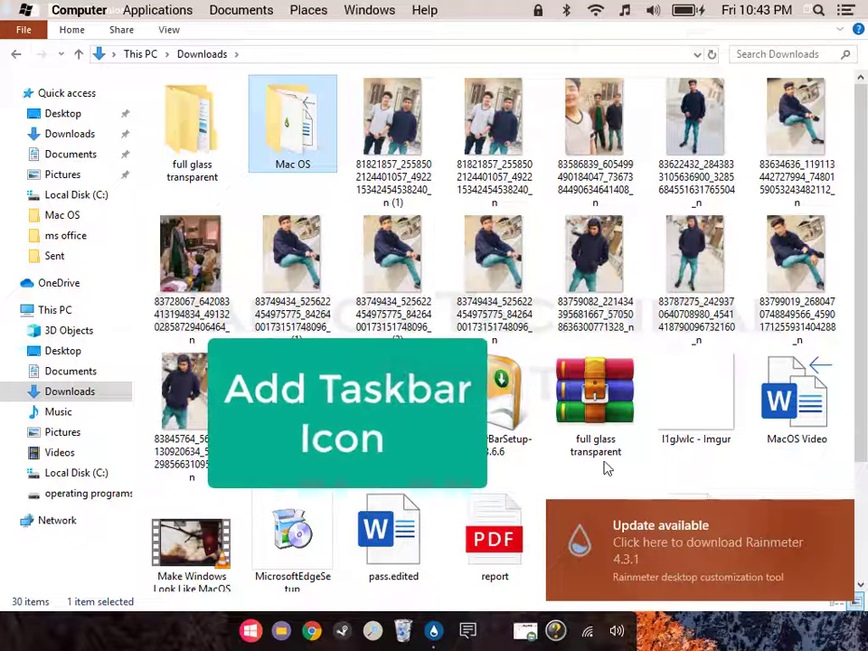
{"action": "left_click", "coordinate": [692, 416]}
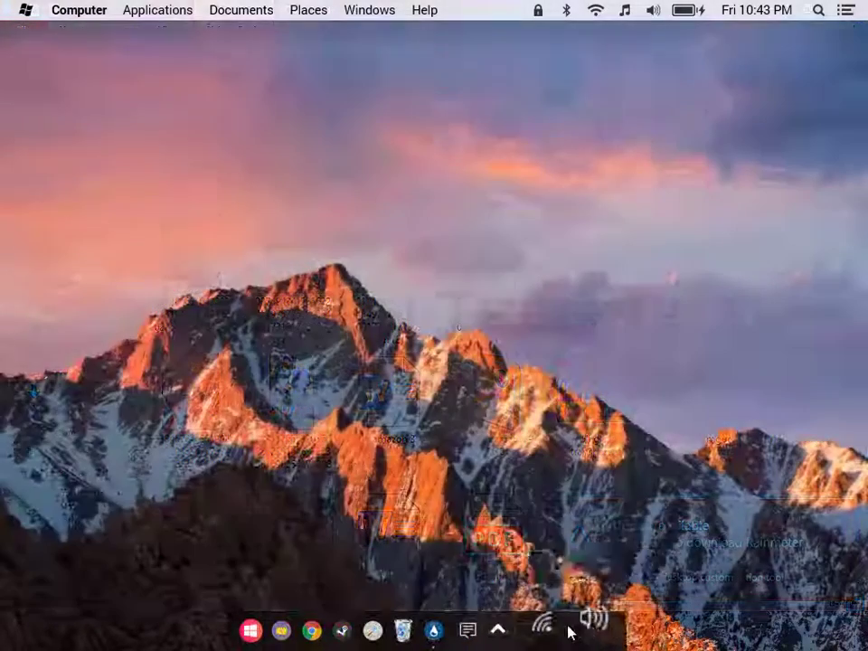
{"action": "left_click", "coordinate": [533, 630]}
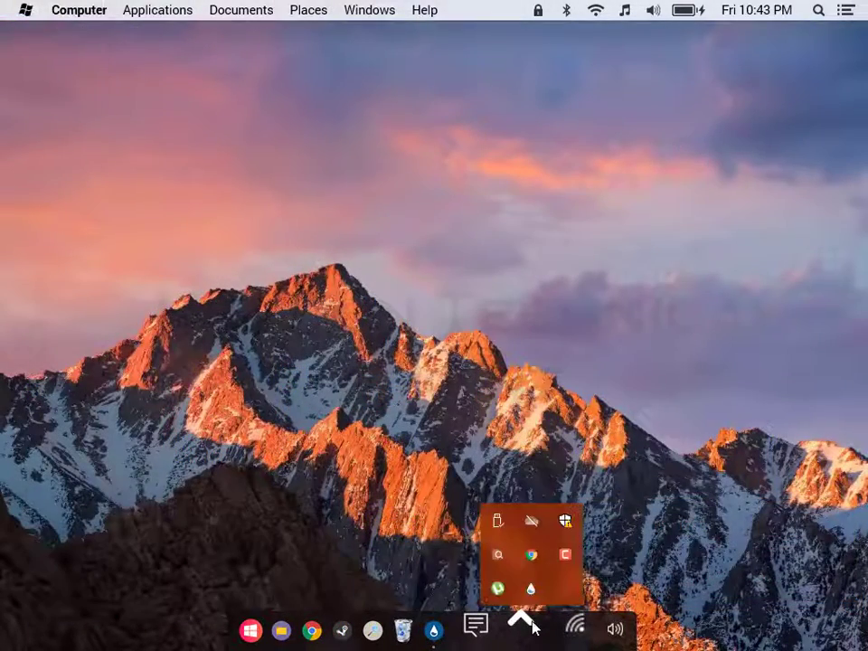
{"action": "left_click", "coordinate": [657, 590]}
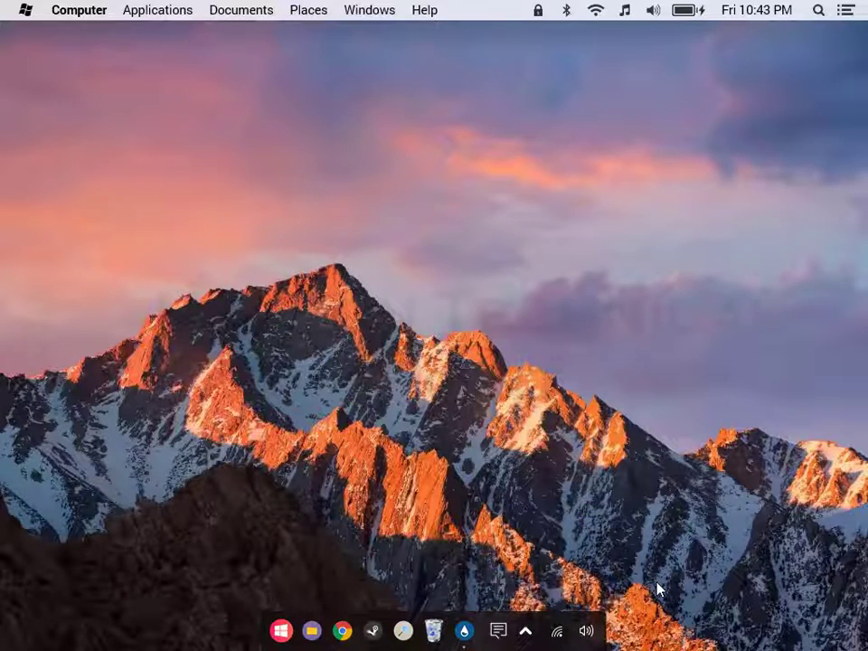